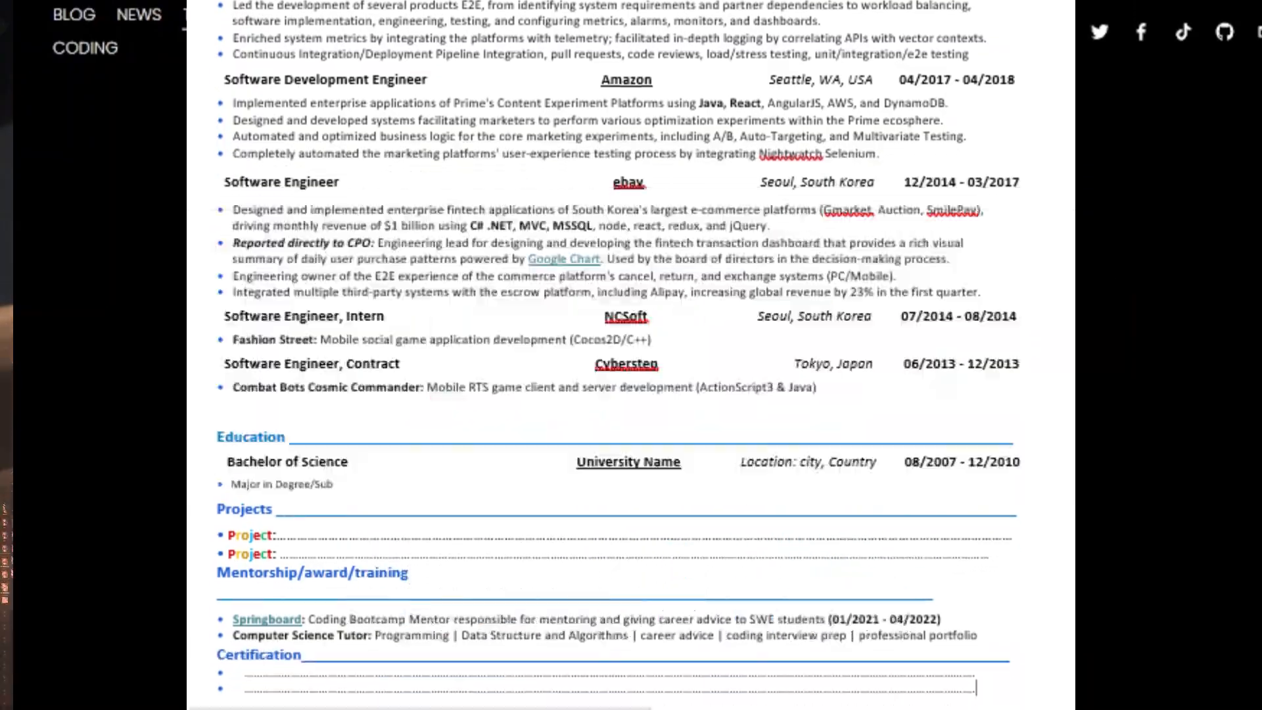
Step: Set the blank document's page margins to the Narrow preset of 0.5 inch on every side
double_click(238, 213)
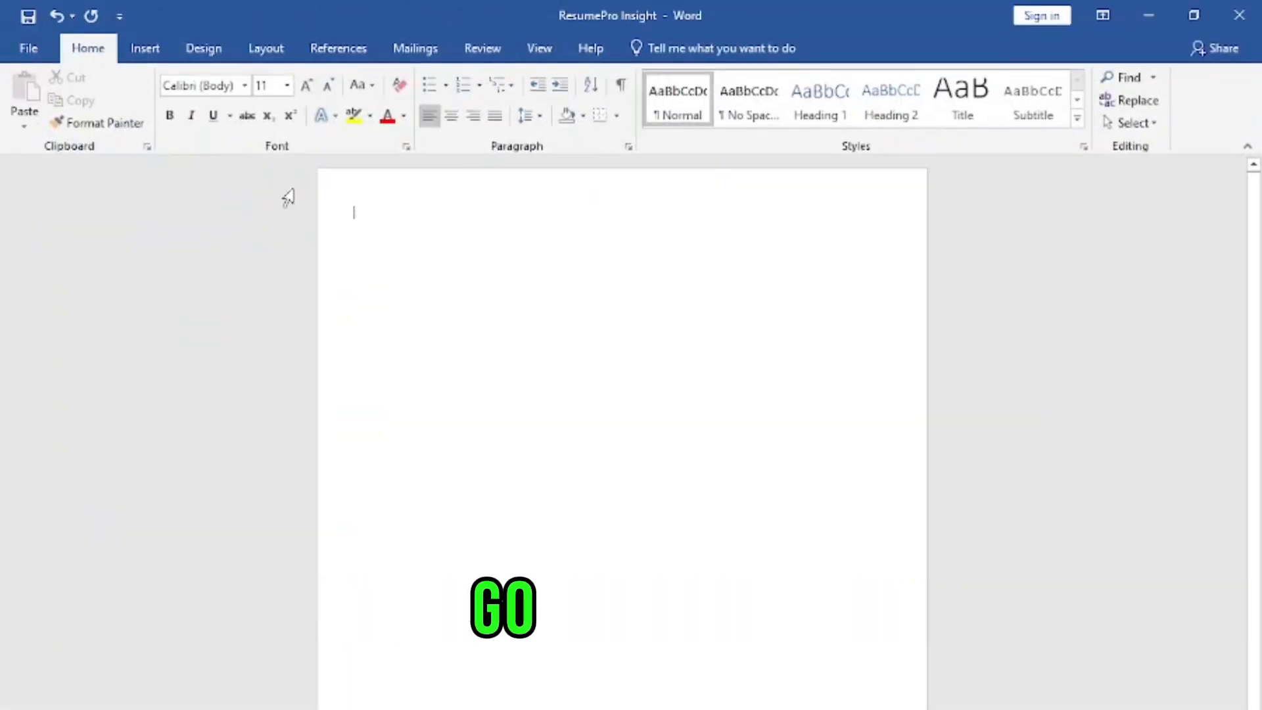
left_click(266, 50)
left_click(27, 92)
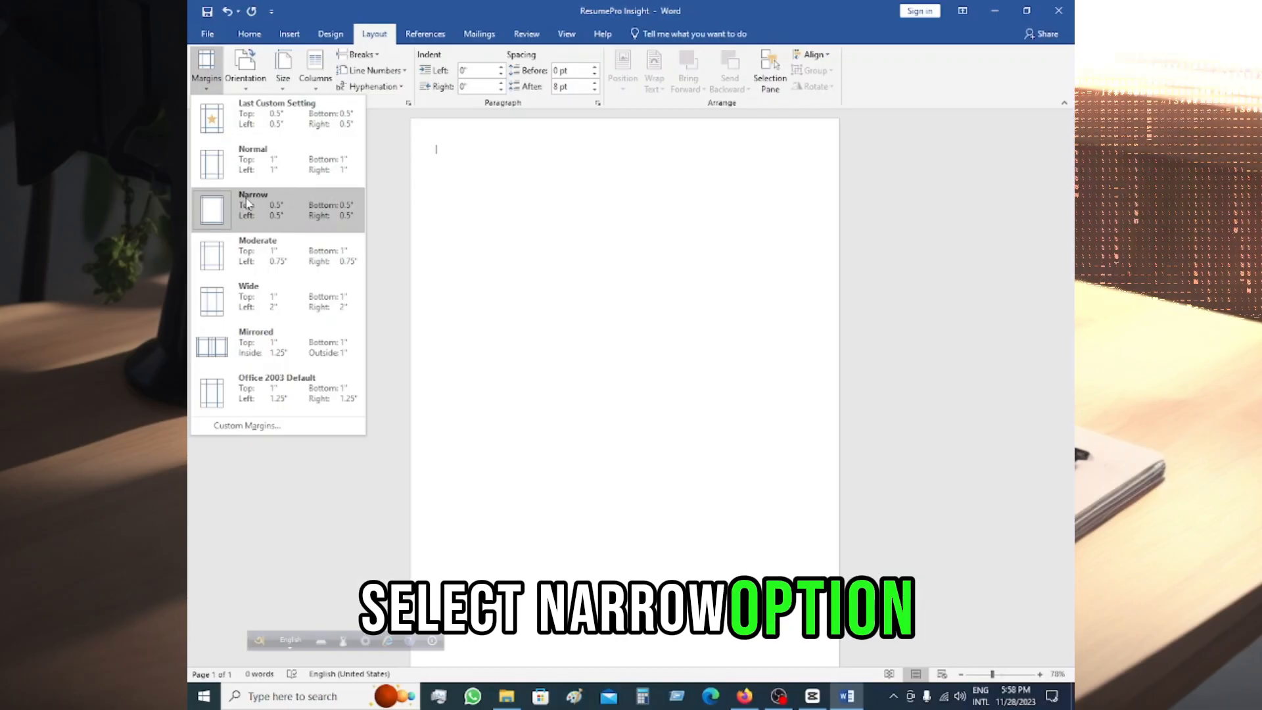
left_click(78, 292)
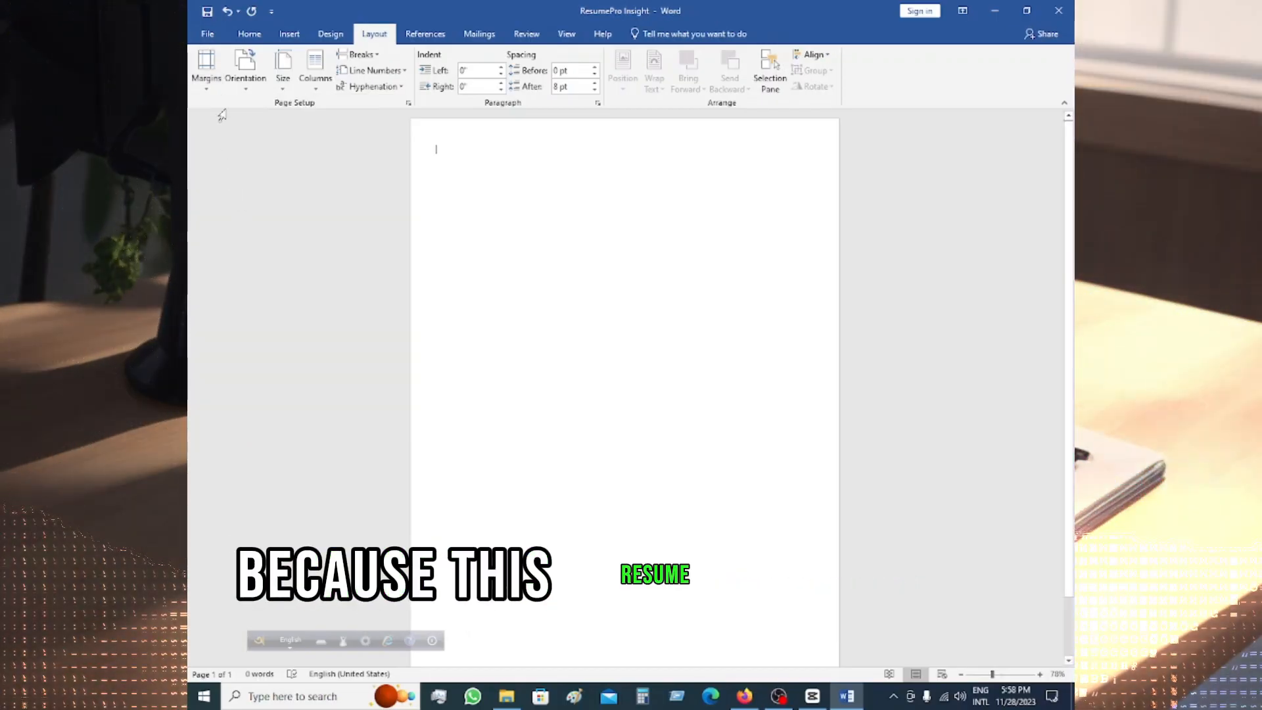
Step: Review the margin presets and the custom margin settings for the whole document
left_click(206, 71)
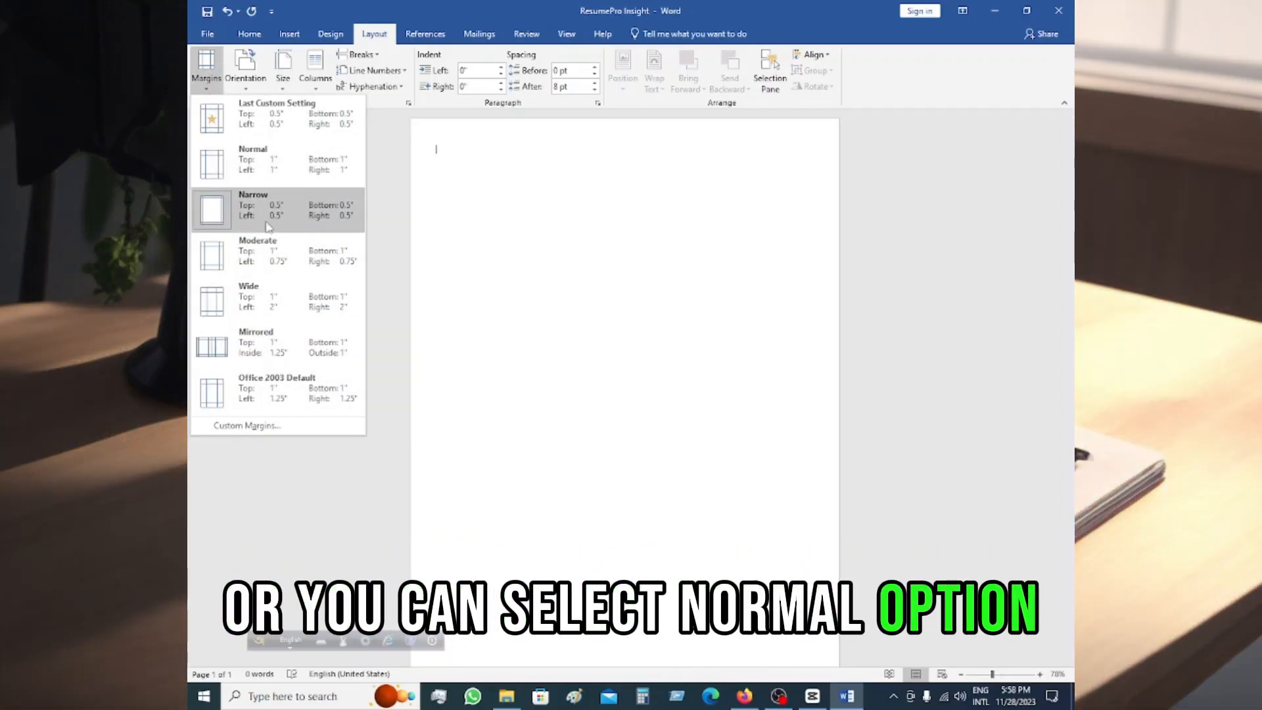
left_click(250, 426)
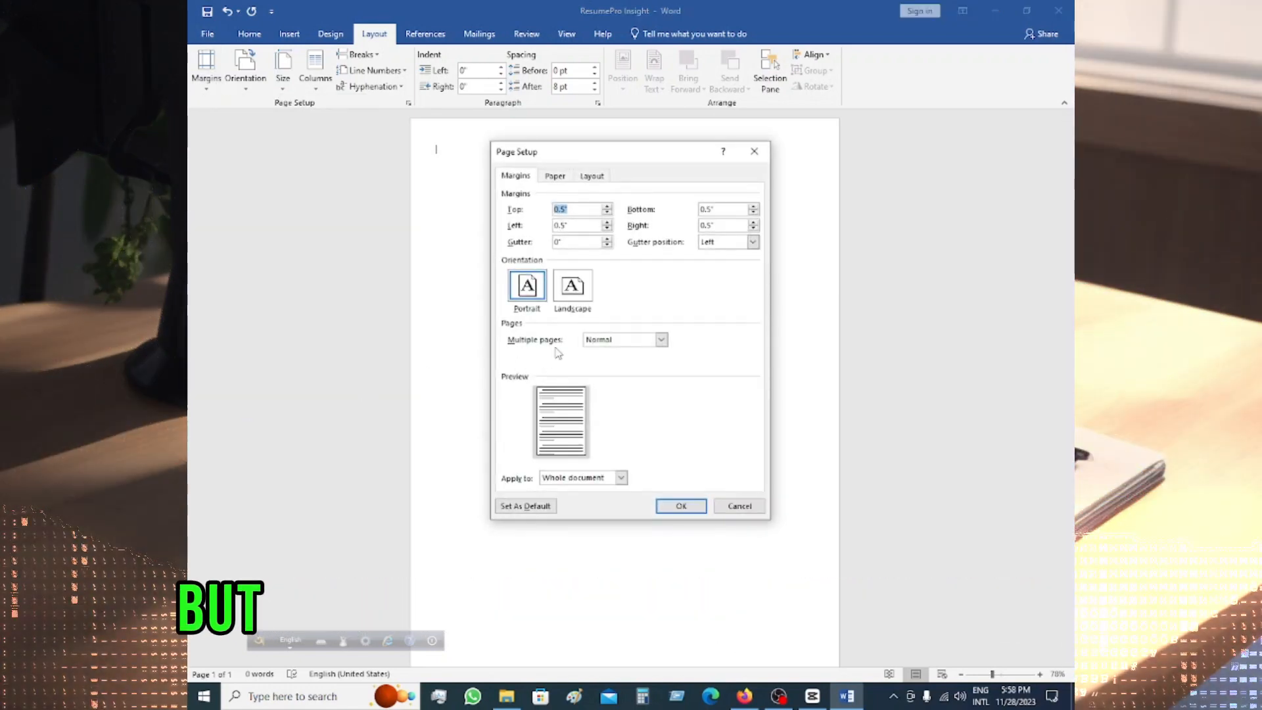
left_click(681, 505)
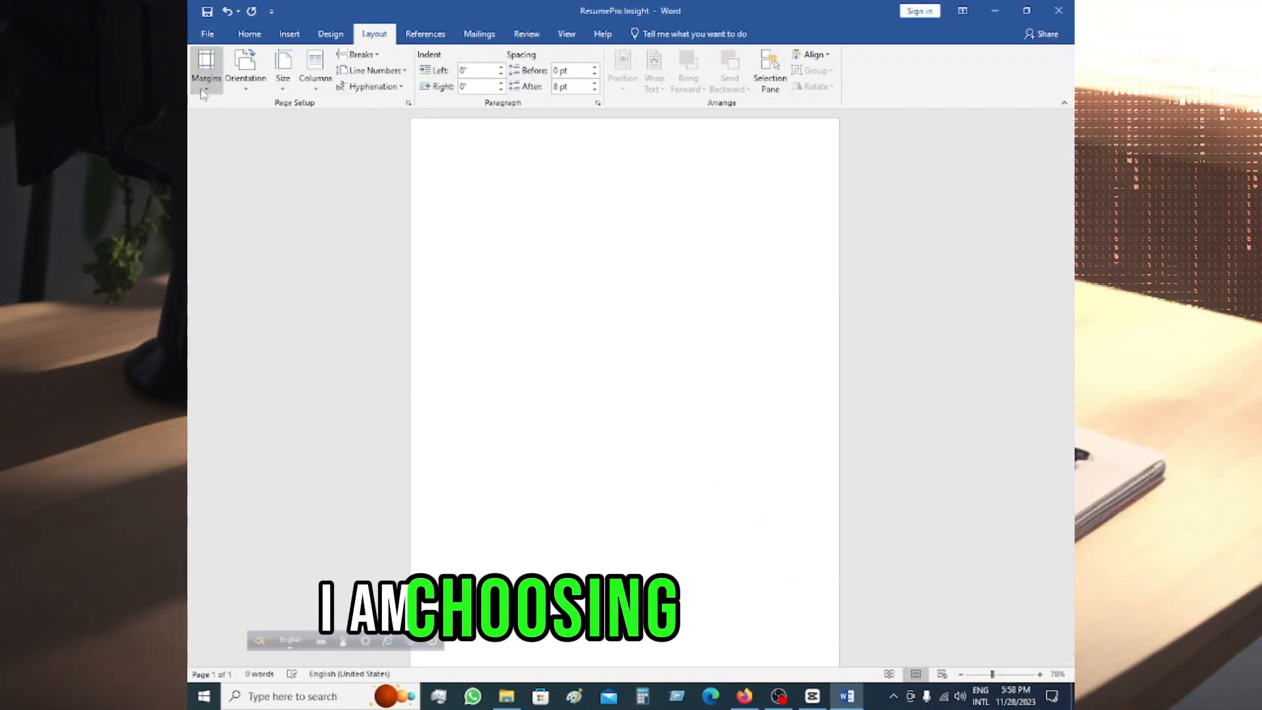
left_click(205, 66)
left_click(302, 11)
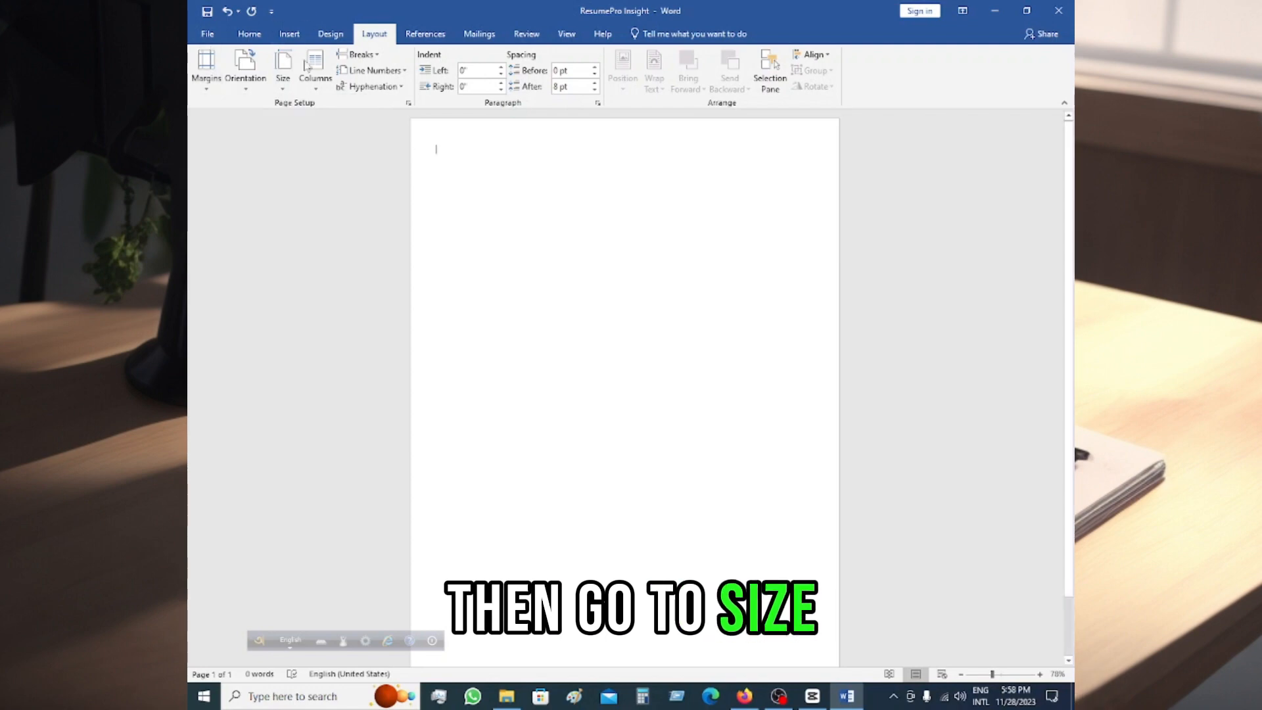
Step: Set the paper size to A4 and check the page setup in the print settings
left_click(283, 78)
left_click(316, 293)
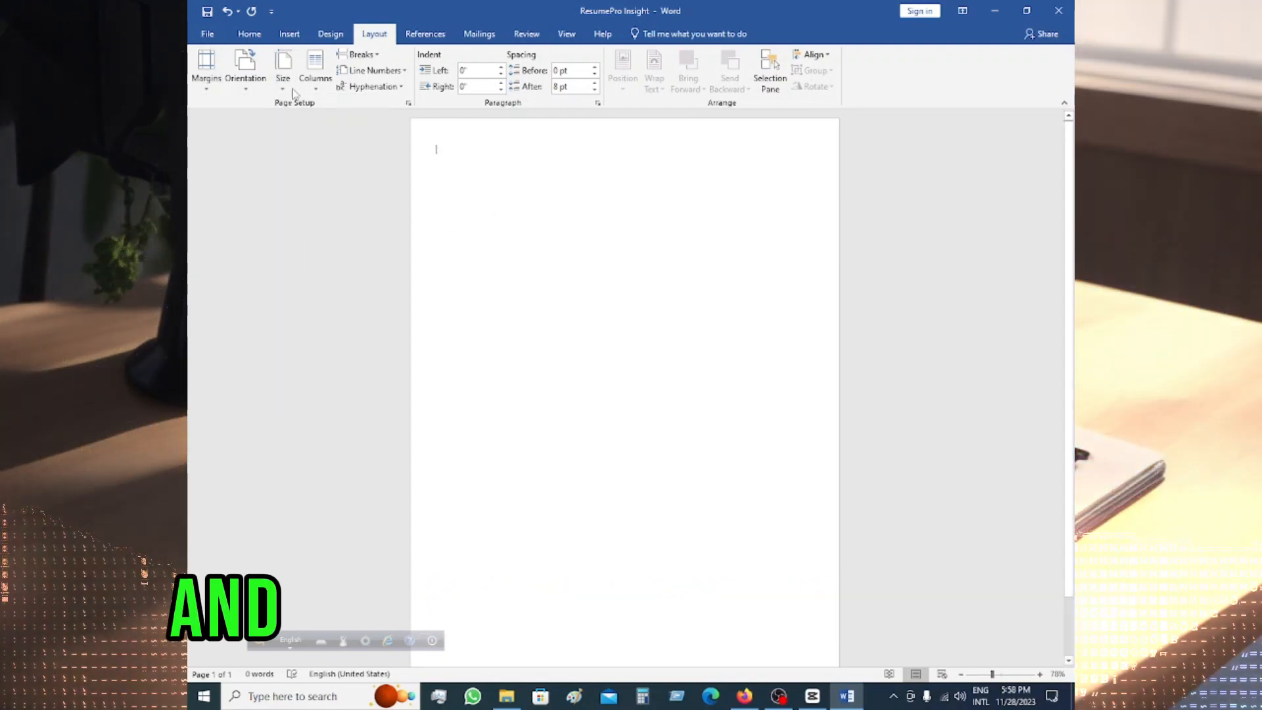
left_click(208, 34)
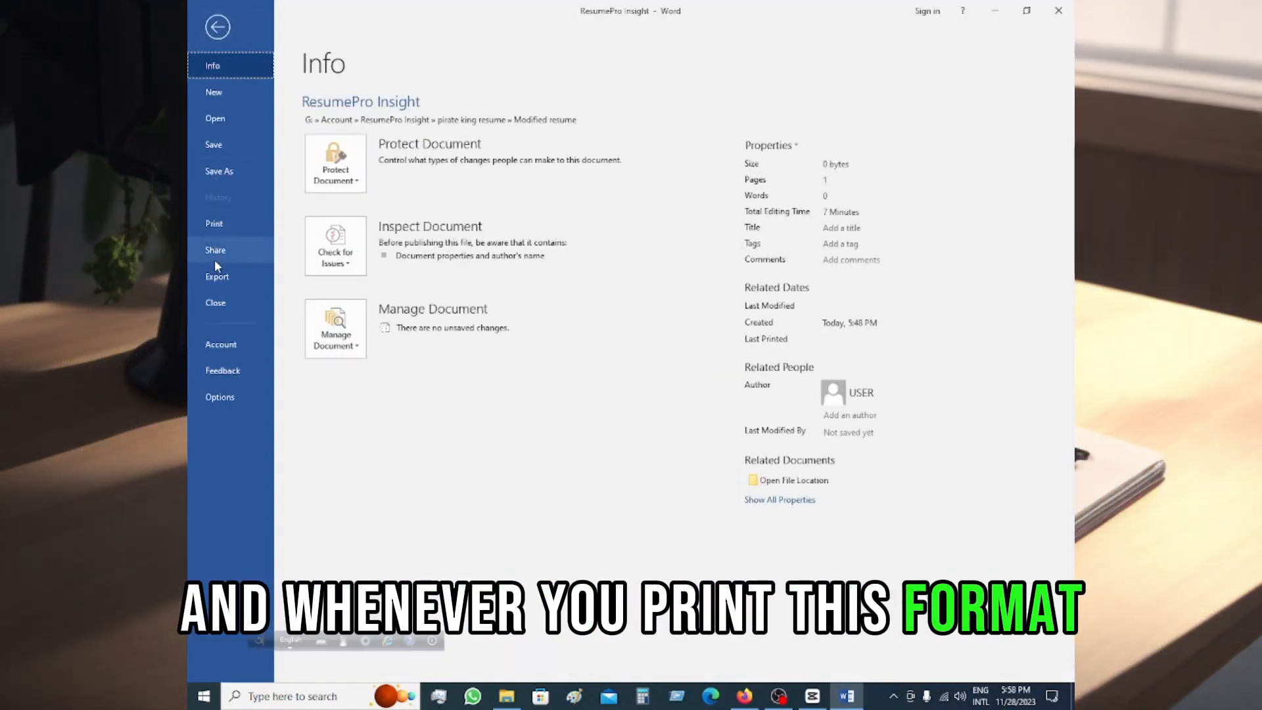
left_click(214, 224)
left_click(381, 417)
left_click(368, 276)
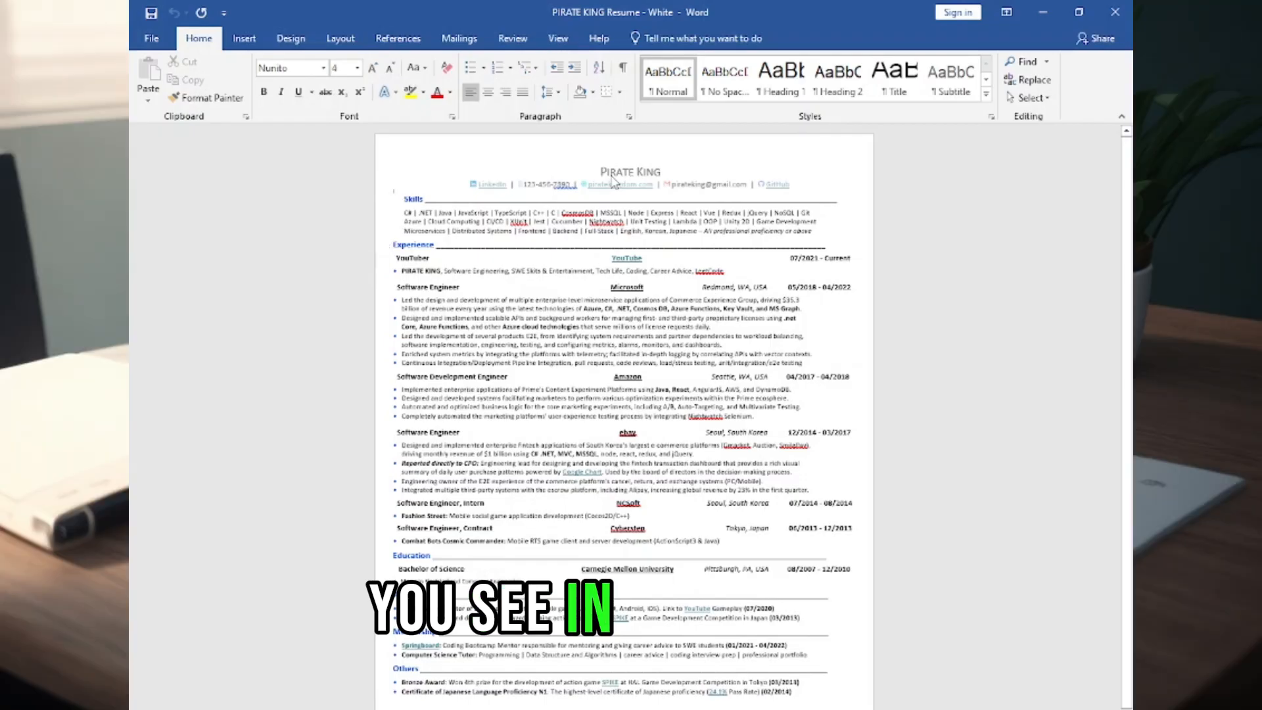
Step: Insert a page header to hold the resume's name and contact line
double_click(616, 176)
left_click_drag(616, 176, 773, 169)
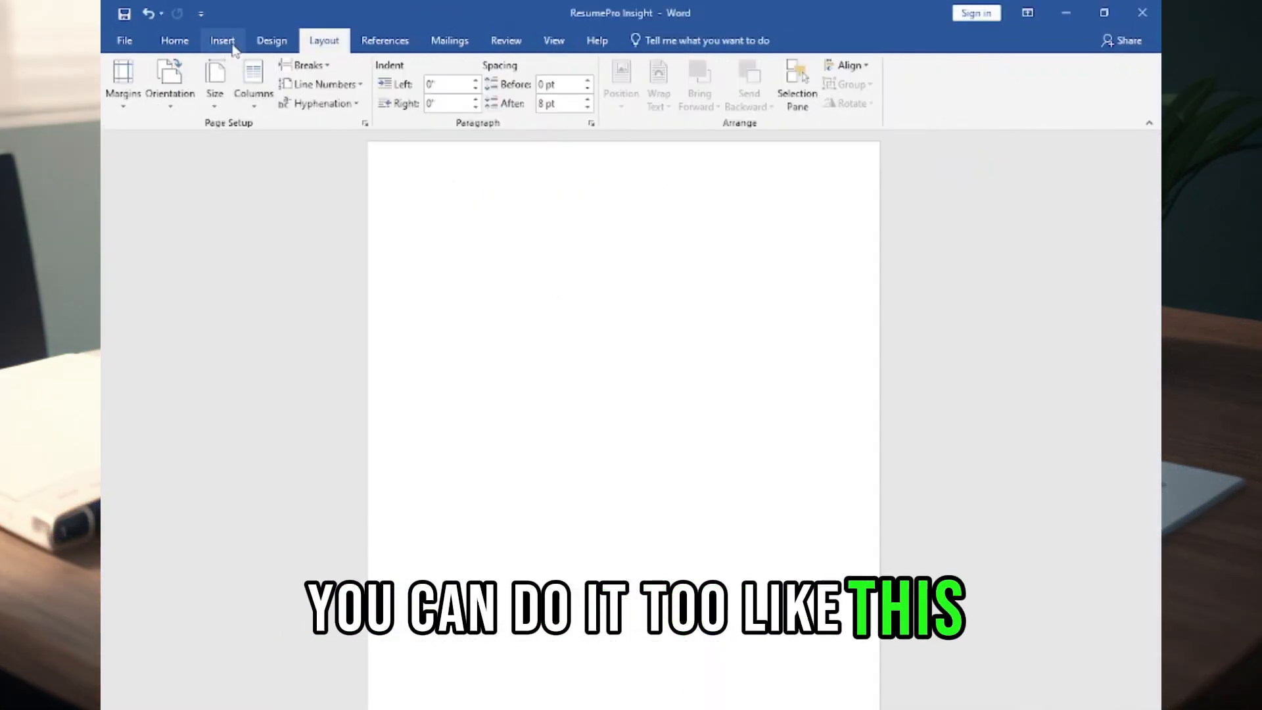
left_click(222, 41)
left_click(780, 62)
left_click(916, 142)
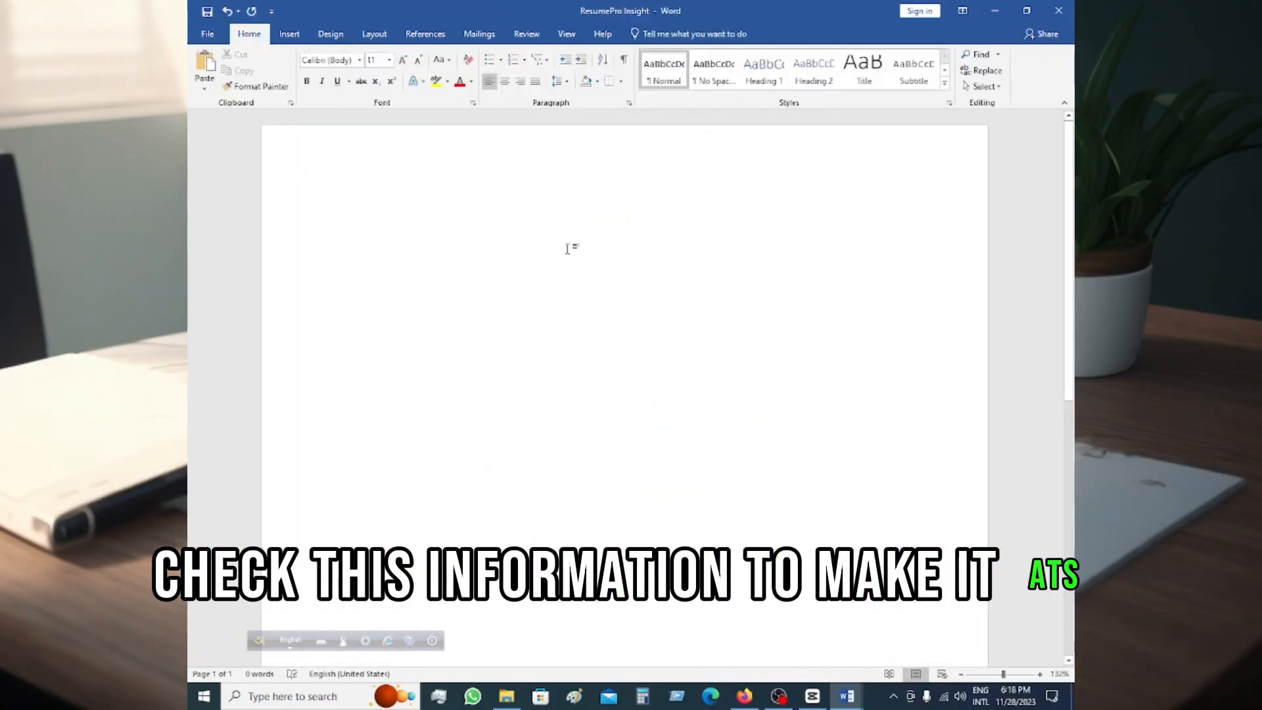
Step: Paste the sample name and contact line into the document body and apply the No Spacing style
key("ctrl+v")
key("ctrl+a")
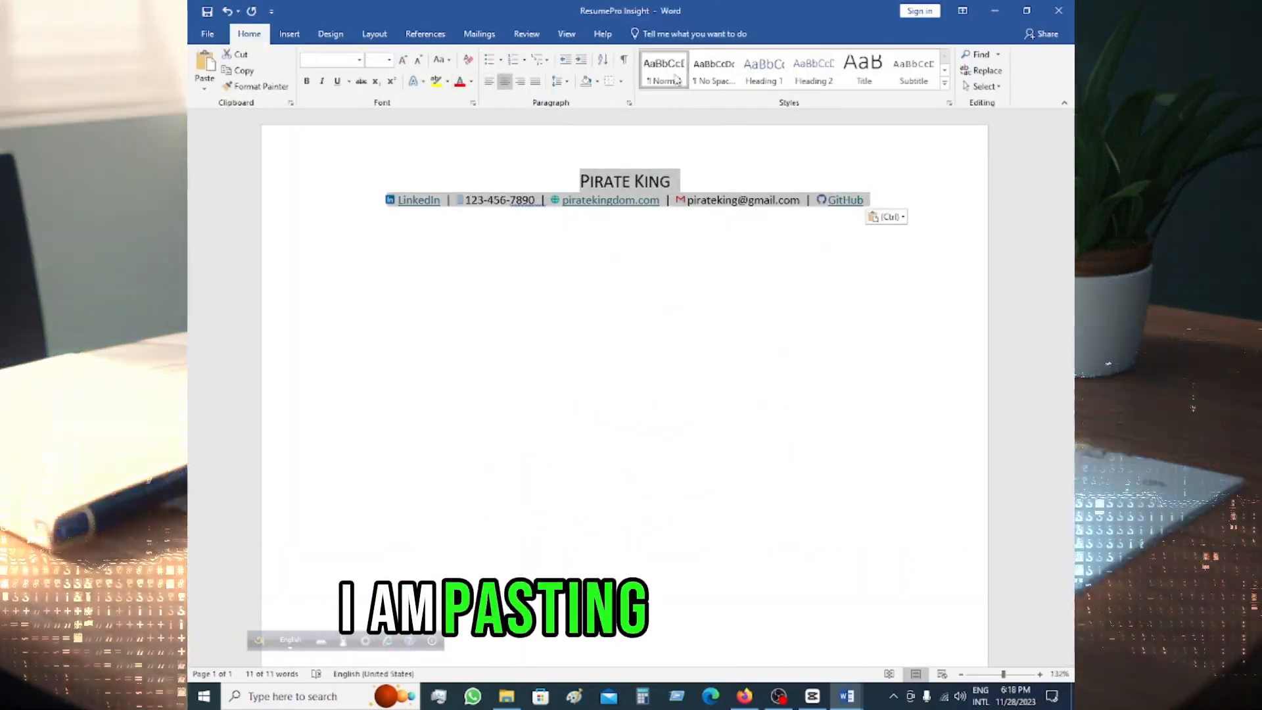
left_click(631, 174)
Step: Replace the name line with "ResumePro Insight" at font size 20
triple_click(631, 180)
left_click(389, 60)
left_click(373, 184)
type("ResumePro Insight")
Step: Make the word "ResumePro" in the title bold and blue
double_click(588, 185)
left_click(306, 81)
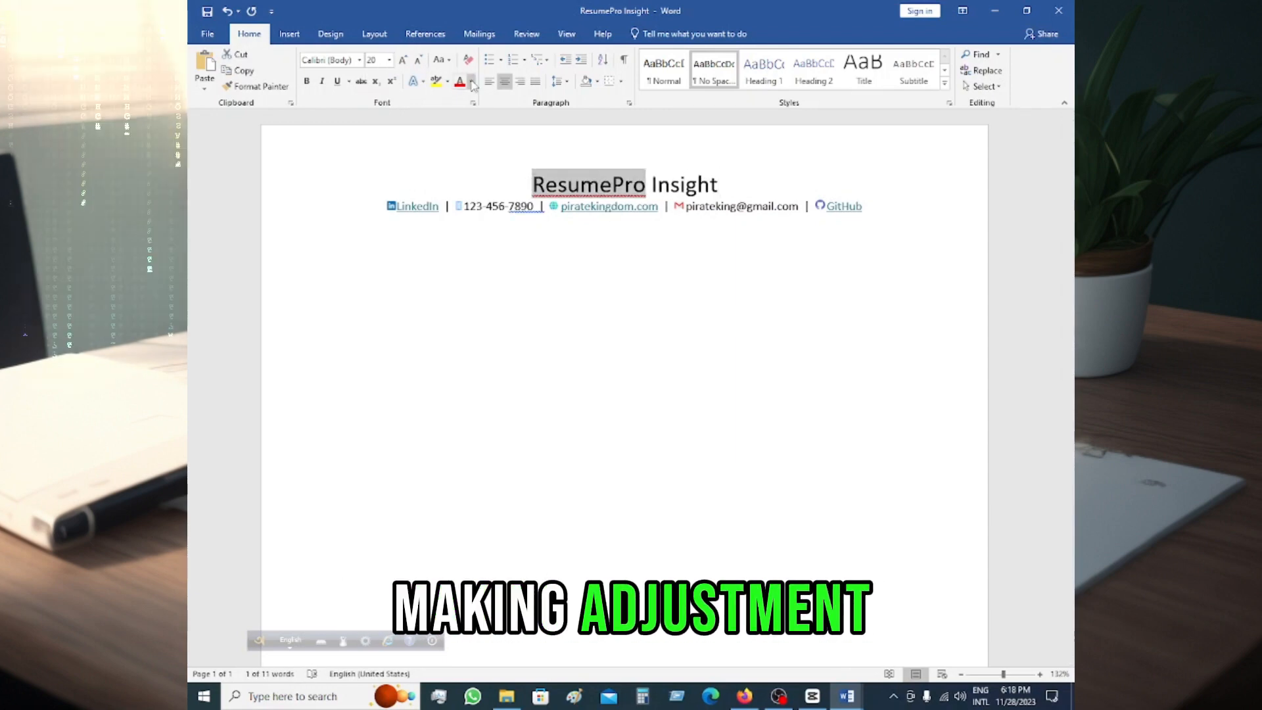
left_click(472, 82)
left_click(542, 209)
left_click(729, 186)
Step: Extend the GitHub entry at the end of the contact line to "GitHub/Behance/Dribble"
left_click(883, 207)
type("/Behance/Dribble")
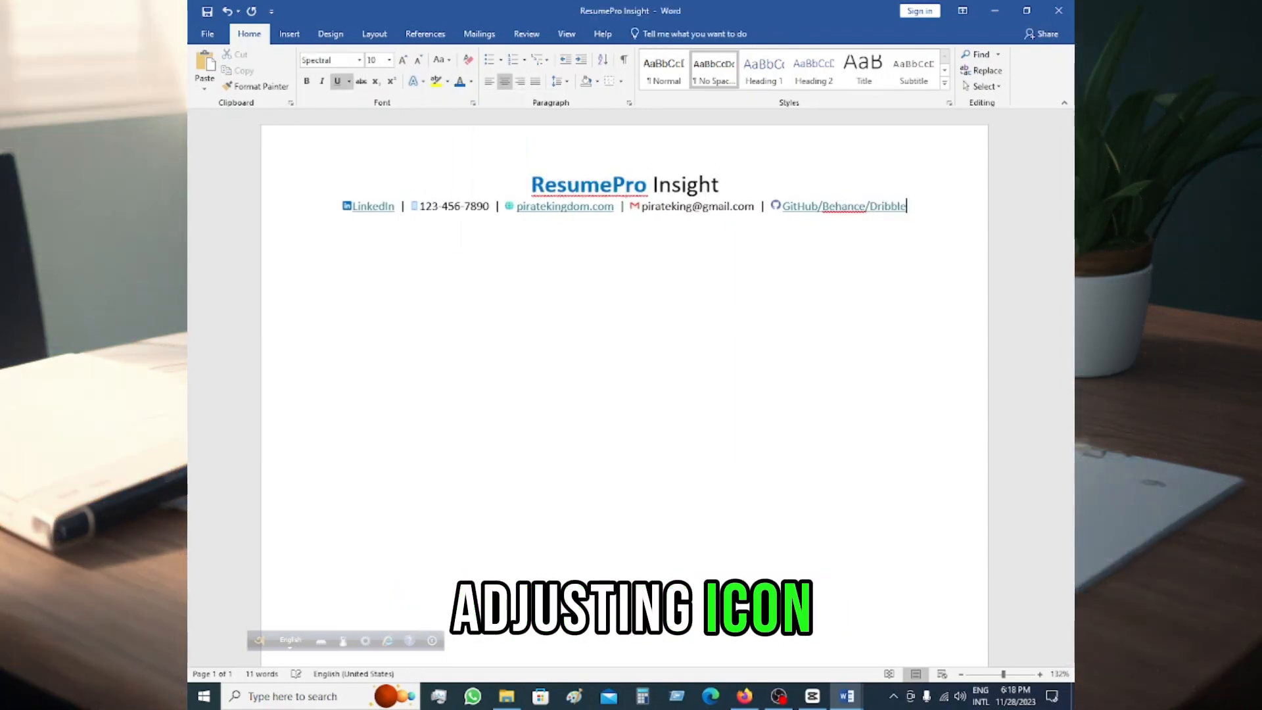
Step: Insert the map pin picture 7573335 into the contact line after the phone number
left_click(347, 206)
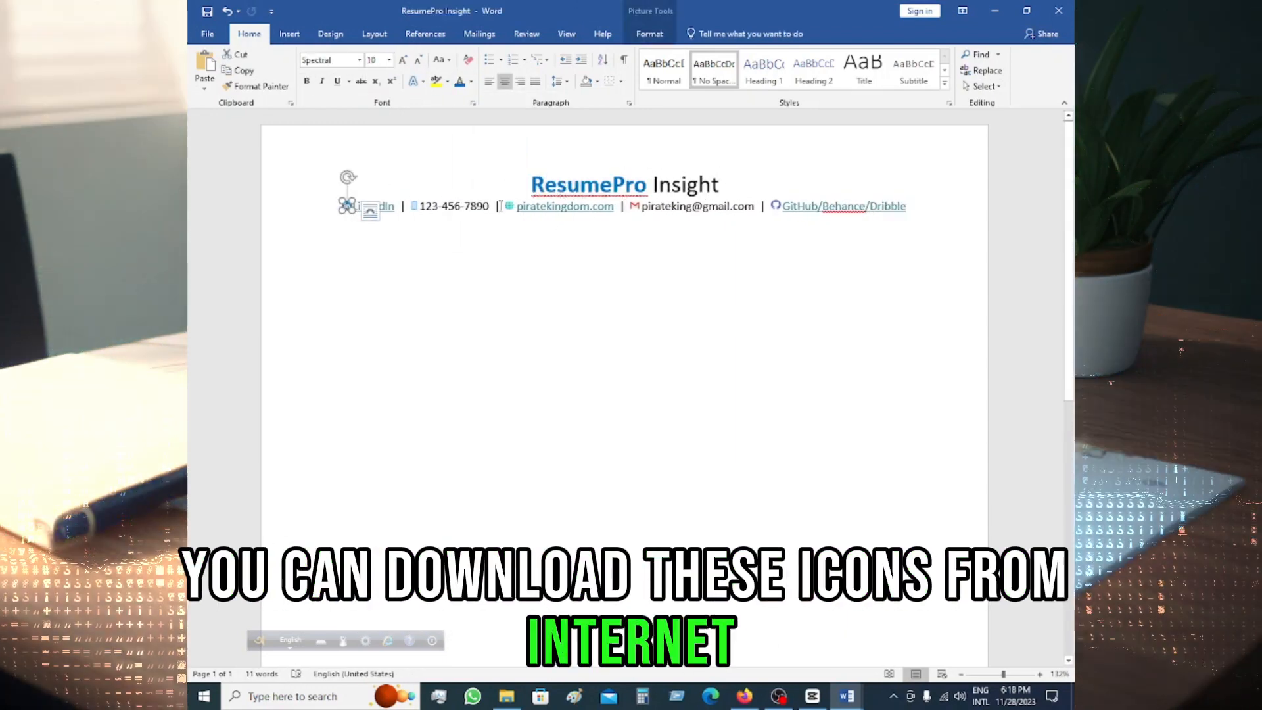
left_click(501, 206)
left_click(290, 33)
left_click(331, 55)
left_click(425, 214)
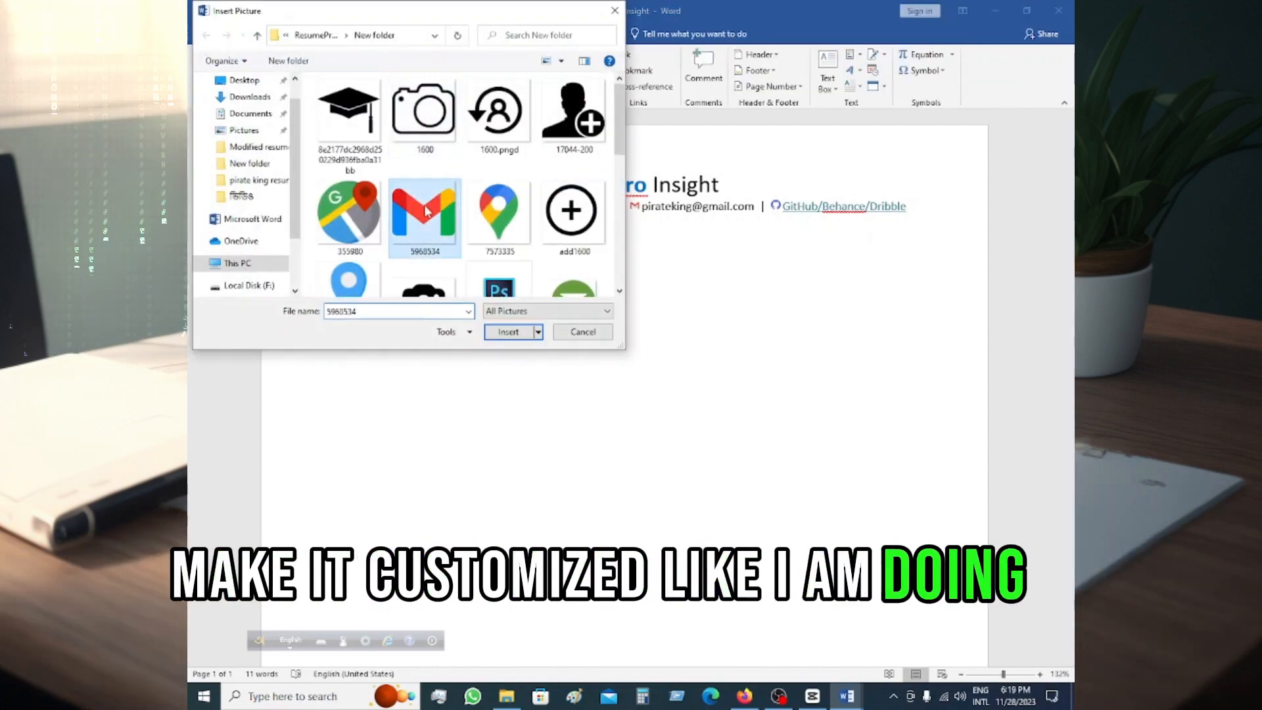
left_click(352, 214, "ctrl")
left_click(495, 214, "ctrl")
left_click(511, 333)
Step: Shrink the inserted map pin and Gmail icons, setting the Gmail icon's height to 0.1 inch
left_click(978, 60)
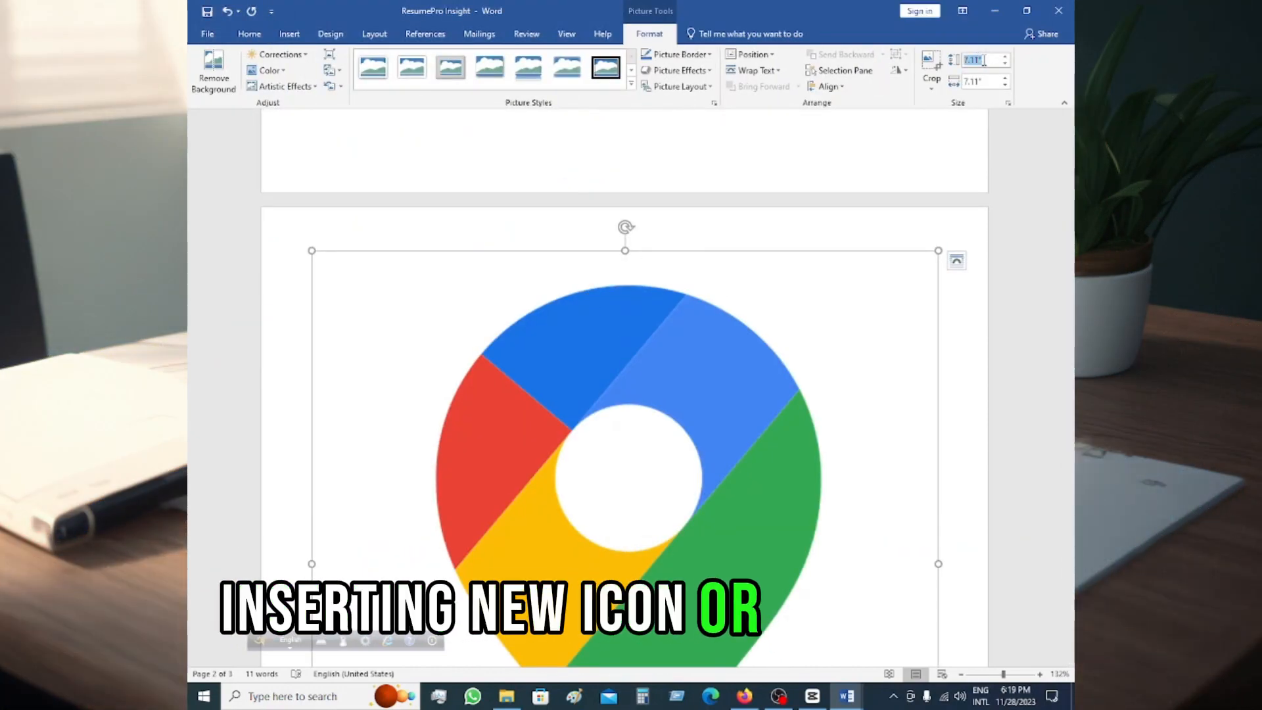
key("Return")
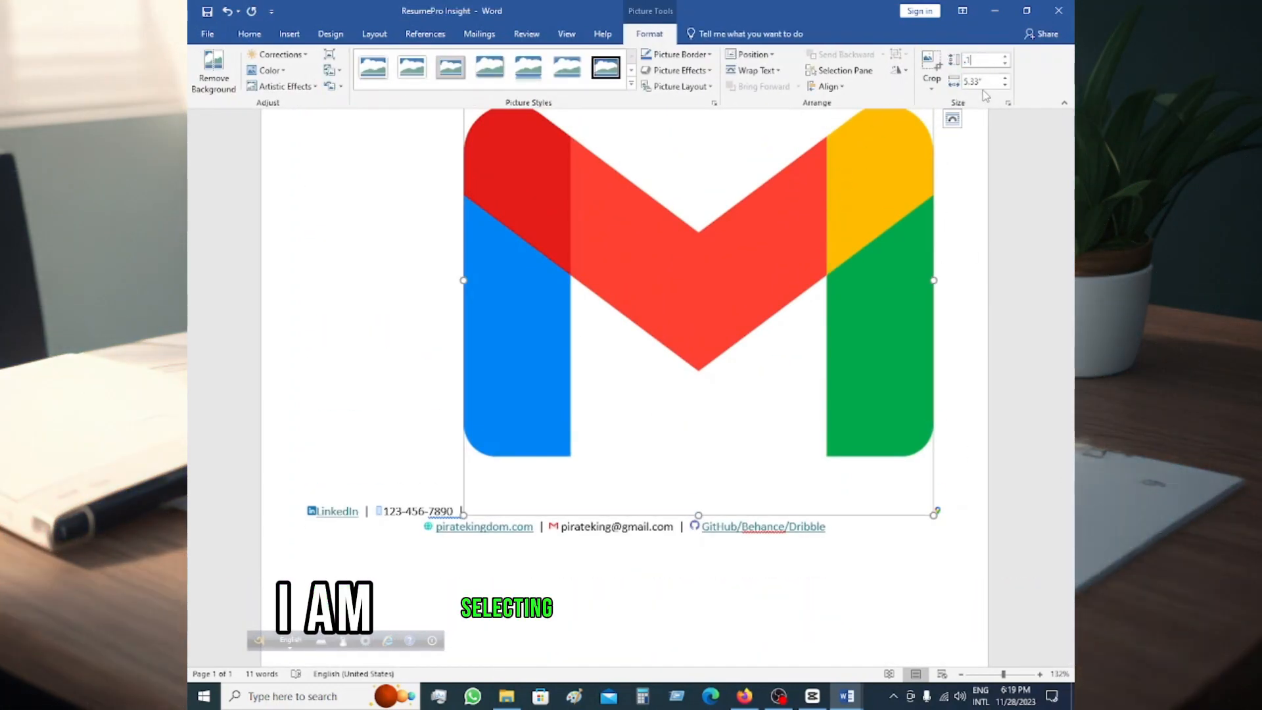
key("Return")
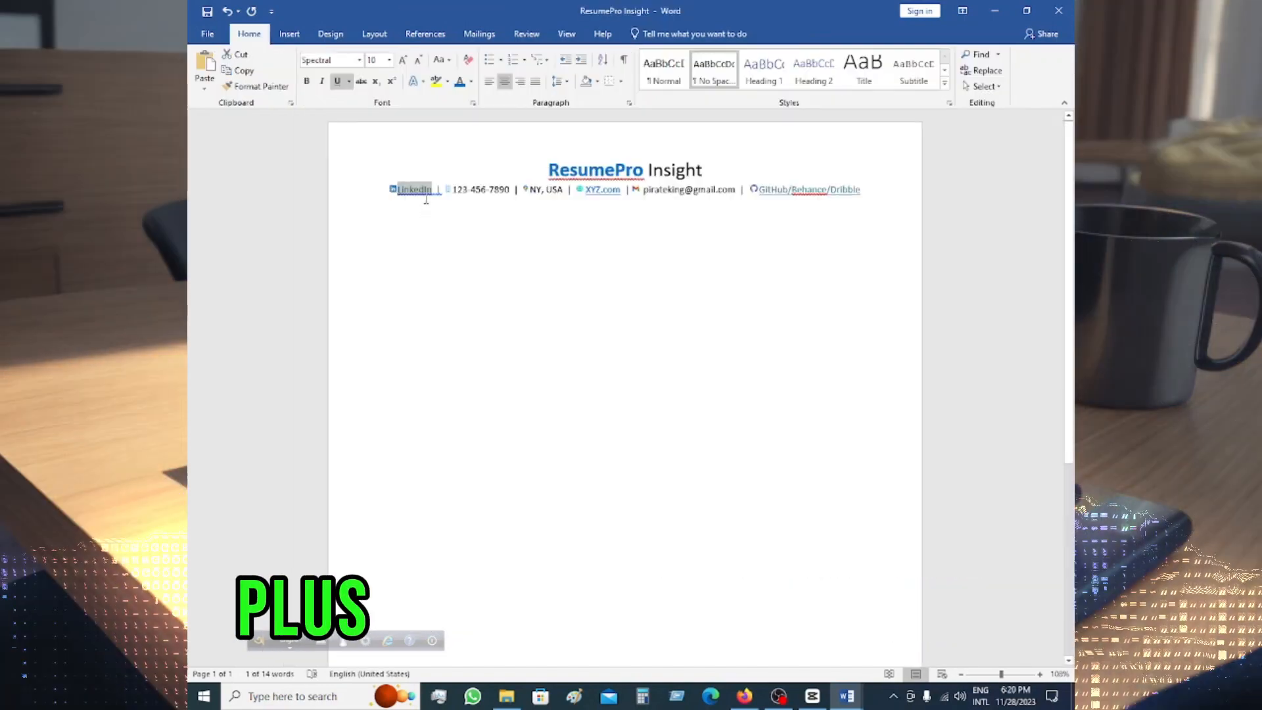
Step: Hyperlink the LinkedIn text in the contact line to the ResumePro Insight resume writing services page
right_click(426, 199)
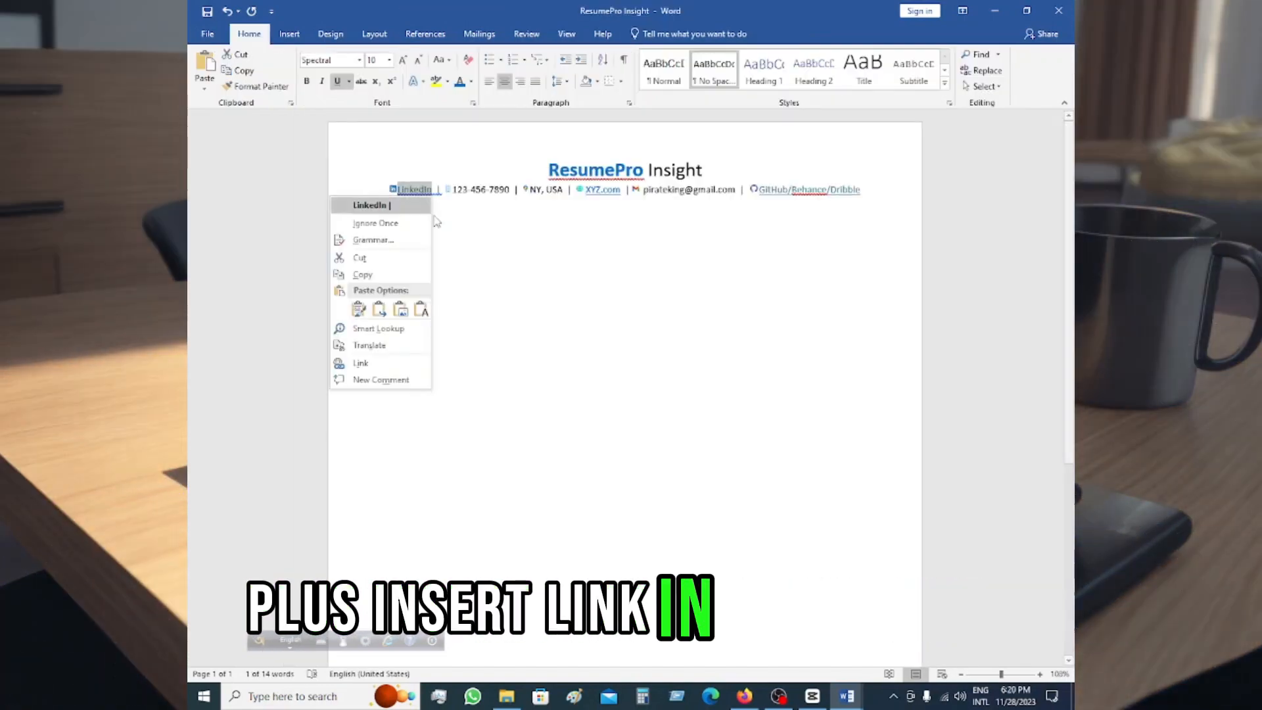
left_click(362, 362)
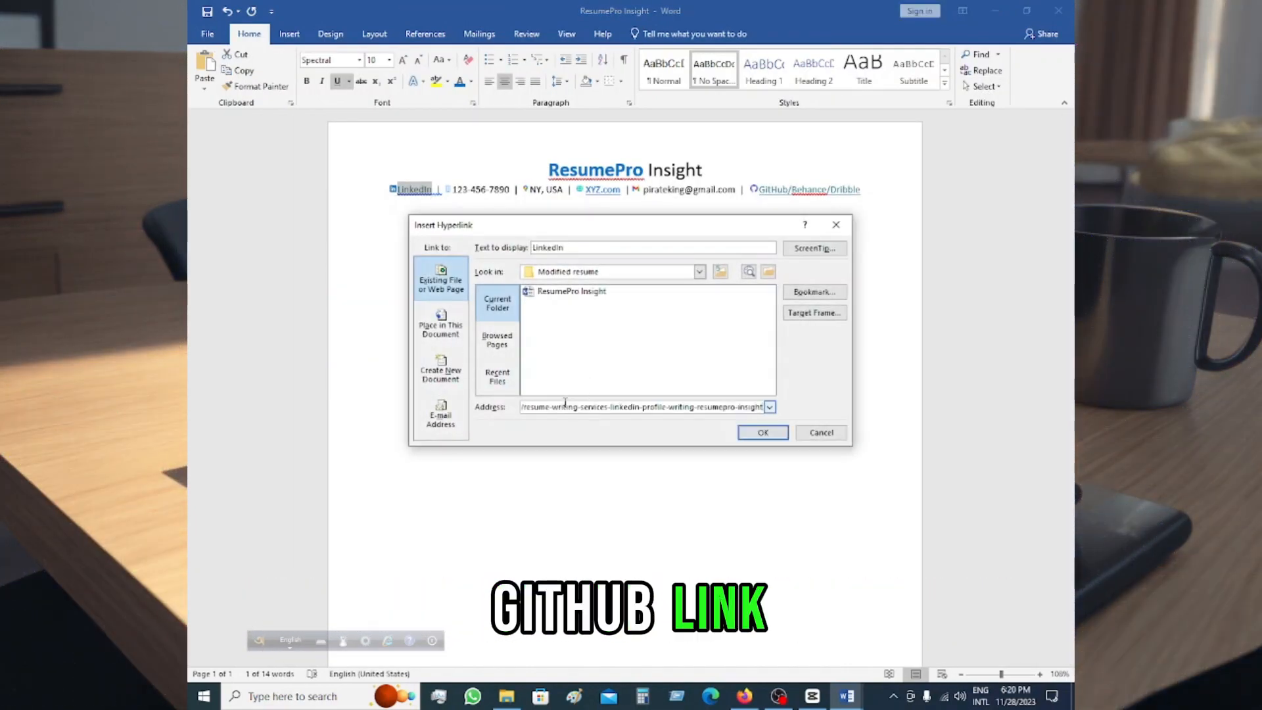
left_click(762, 432)
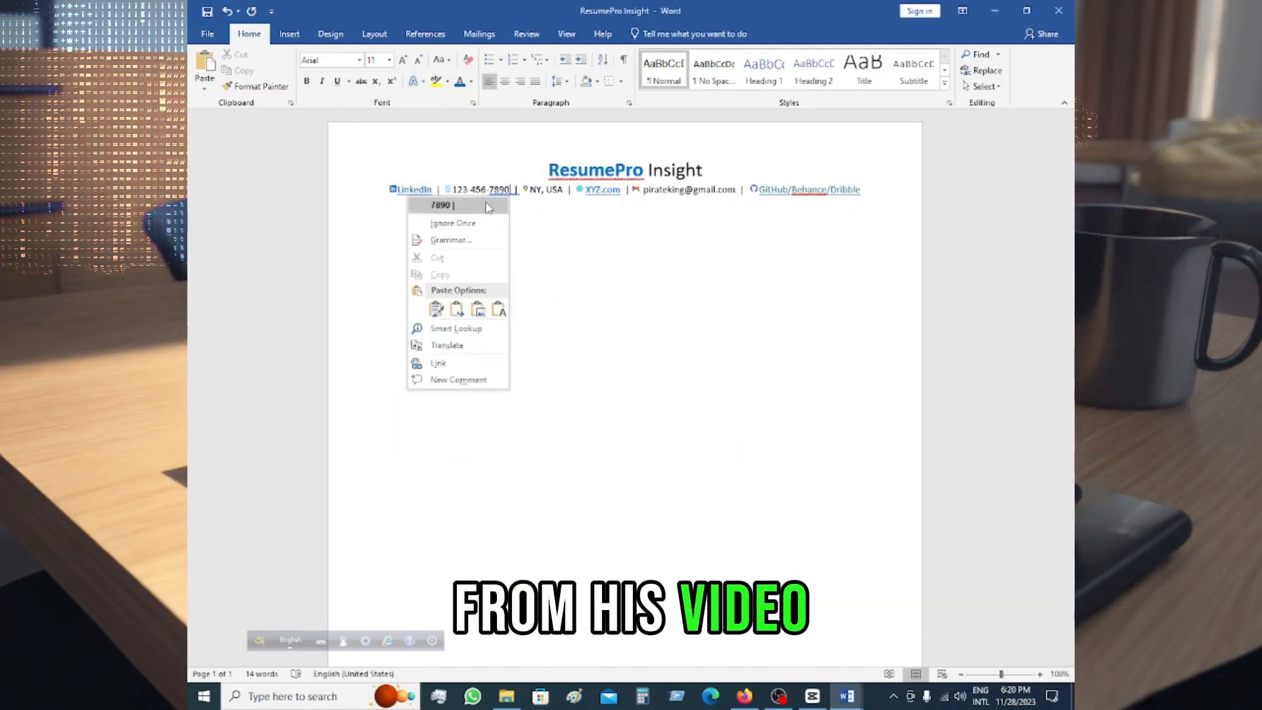
left_click(535, 202)
right_click(553, 191)
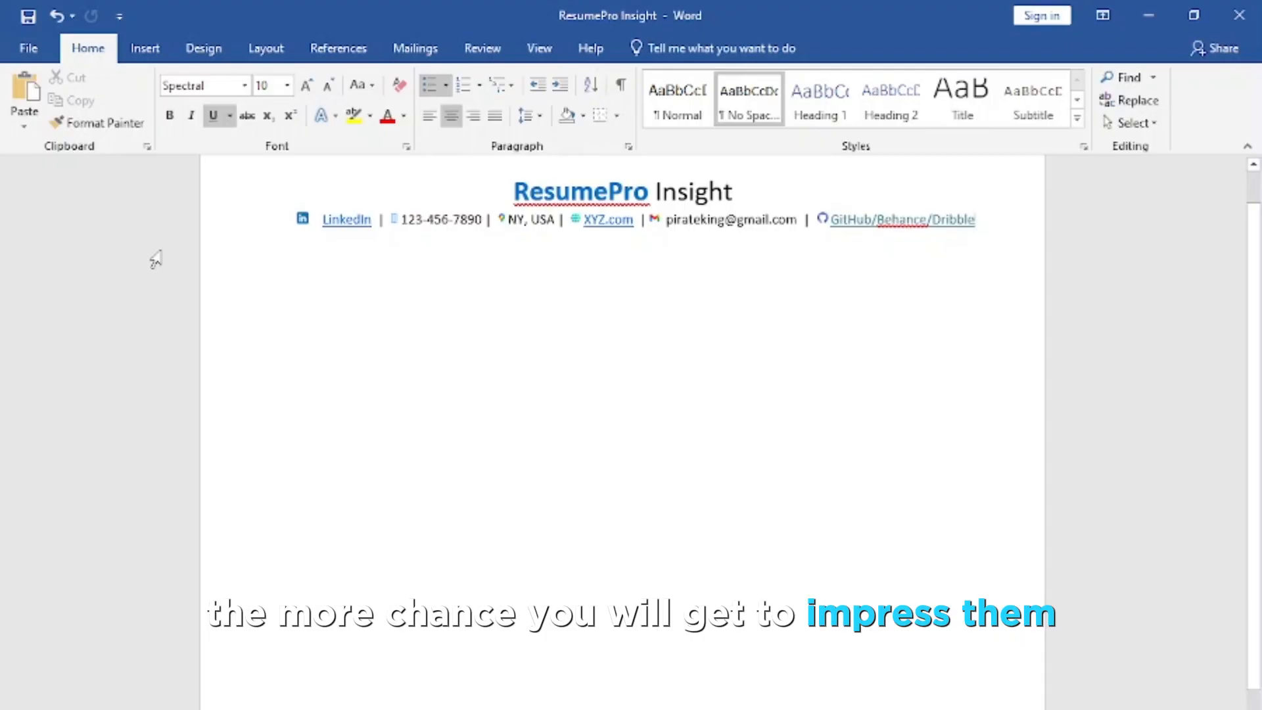
Step: Paste the Skills section below the contact line and adjust the length of the underline after its heading
type("Skills C# | .NET | Java | JavaScript | TypeScript | C++ | C | CosmosDB | MSSQL | Node | Express | React | Vue | Redux | jQuery | NoSQL | Git Azure | Cloud Computing | CI/CD | XUnit | Jest | Cucumber | Nightwatch | Unit Testing | Lambda | OOP | Unity 2D | Game Development Microservices | Distributed Systems | Frontend | Backend | Full-Stack | English, Korean, Japanese – All professional proficiency or above")
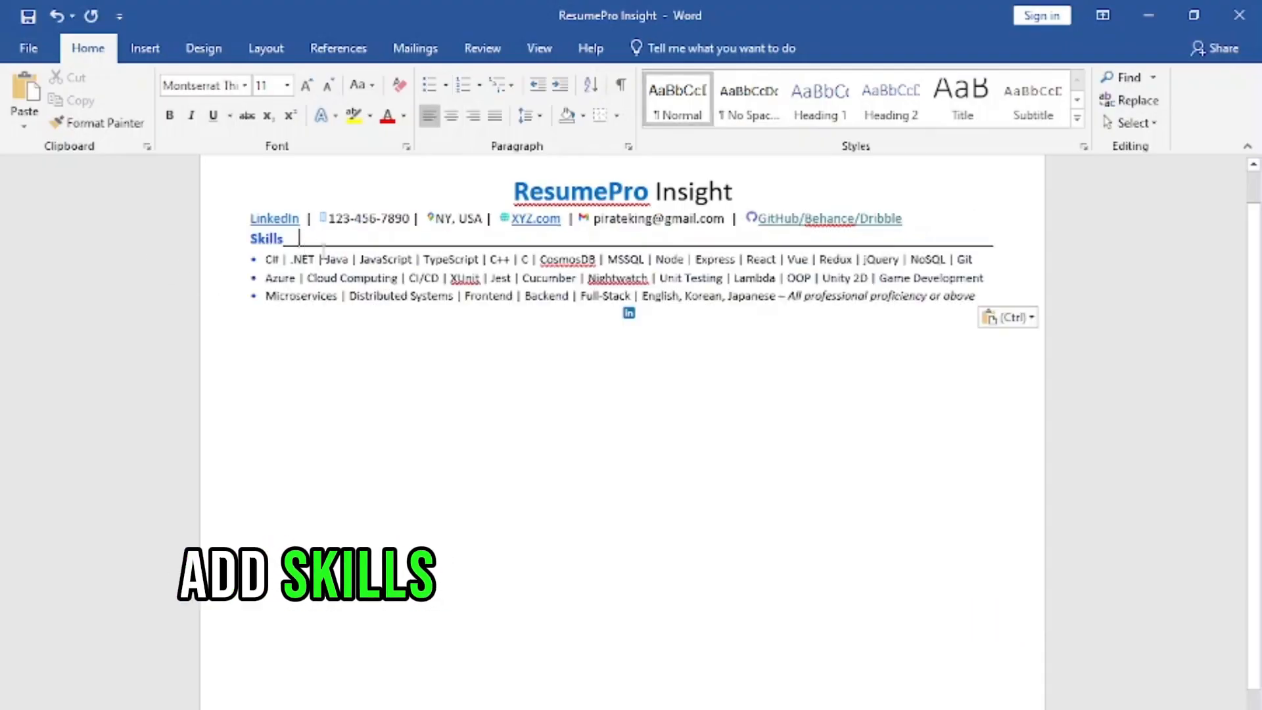
key("BackSpace")
key("BackSpace")
key("BackSpace")
key("BackSpace")
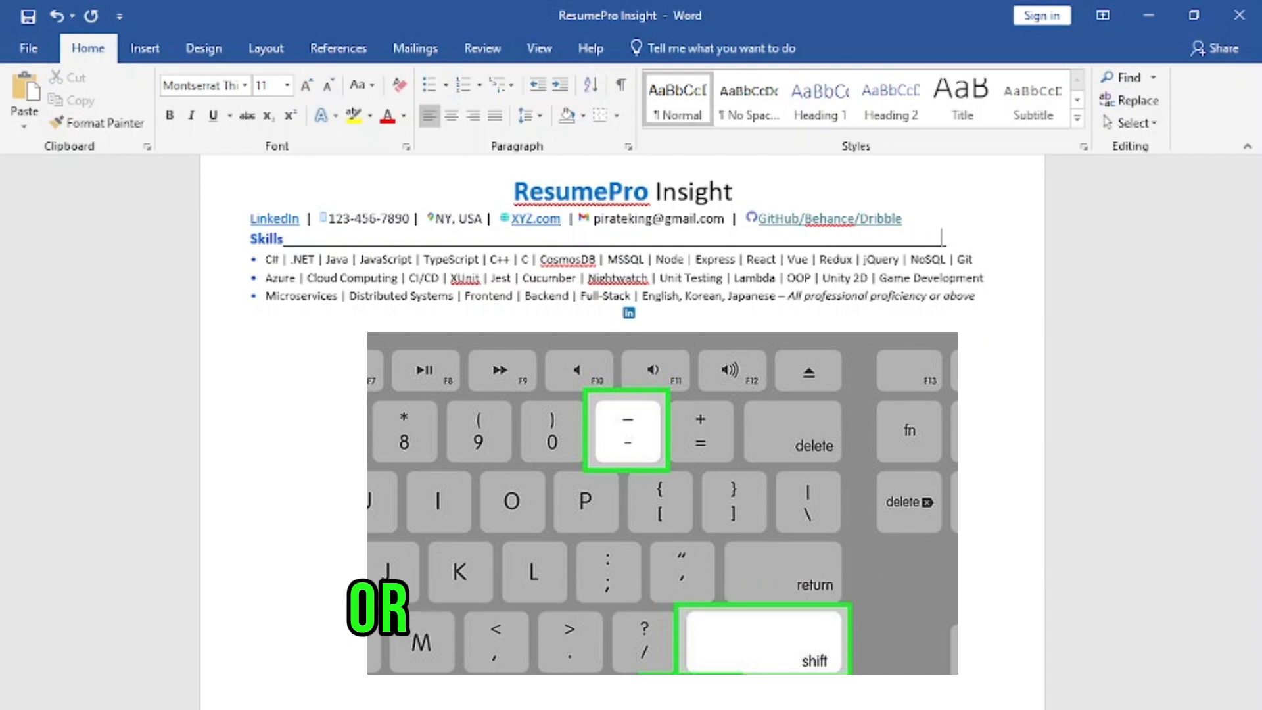
type("___")
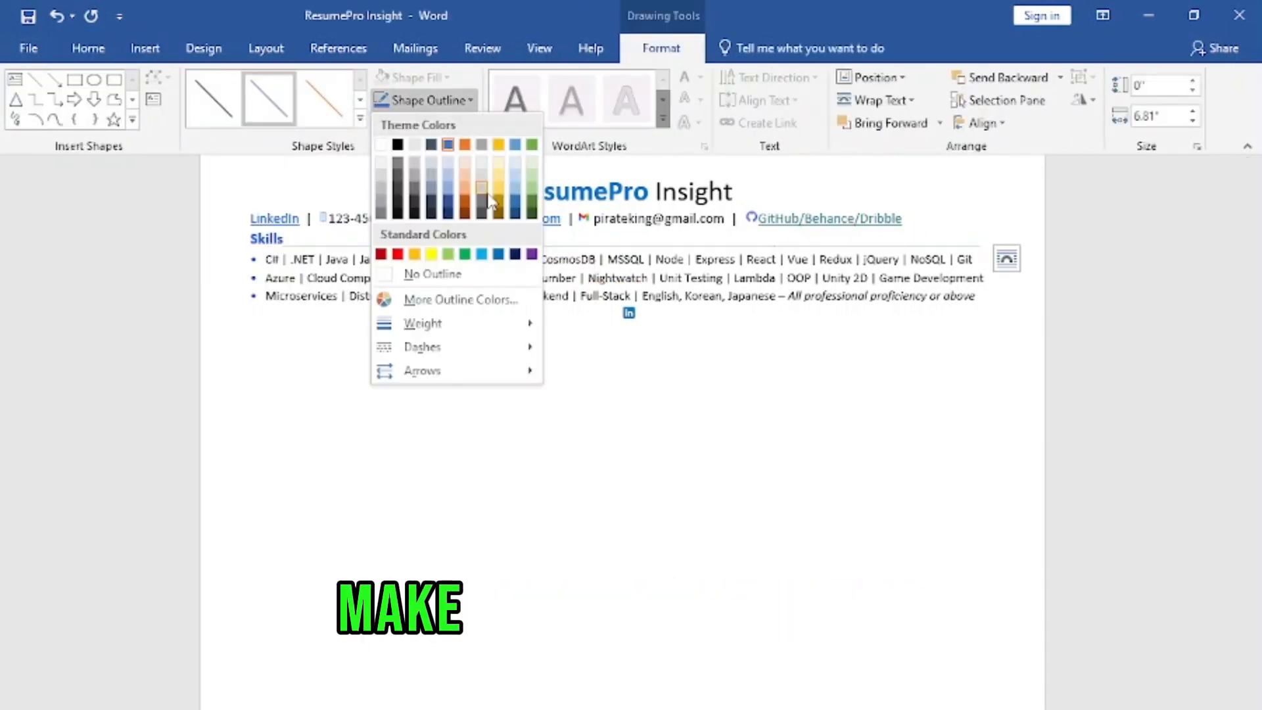
Step: Format the skills lines as bullets and add an underlined "Experience" heading below them
left_click(253, 260)
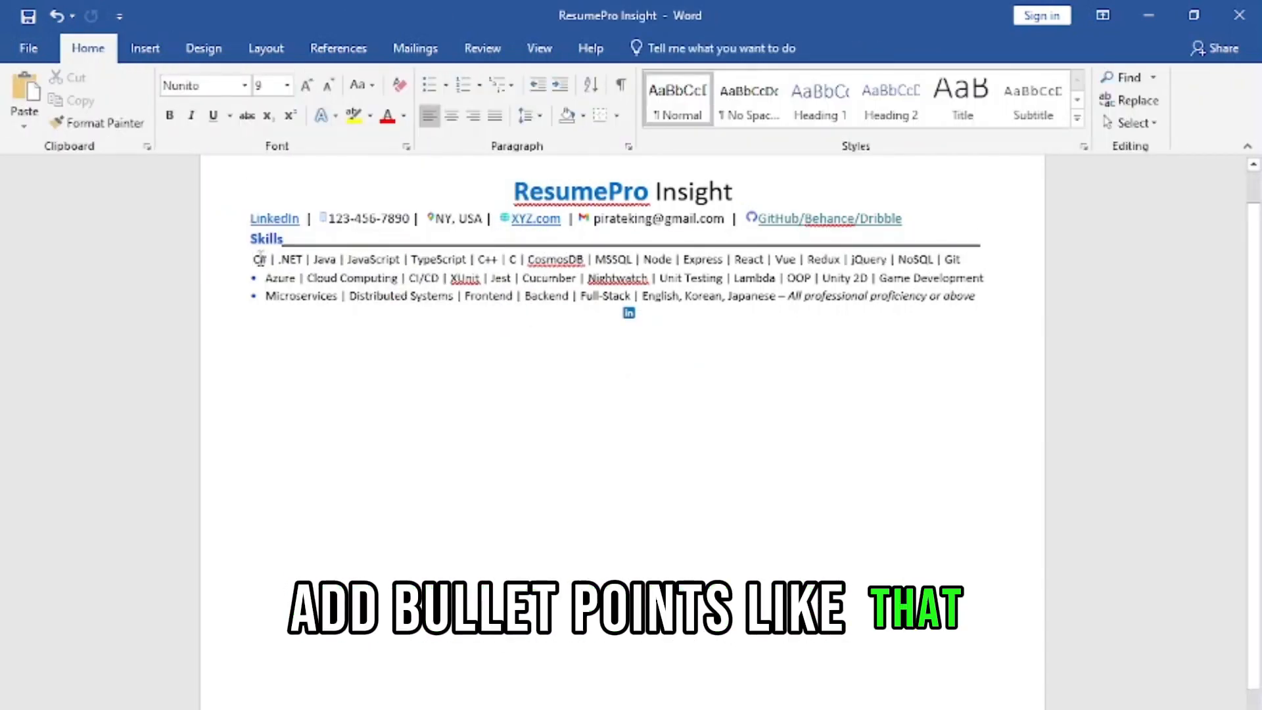
type("•")
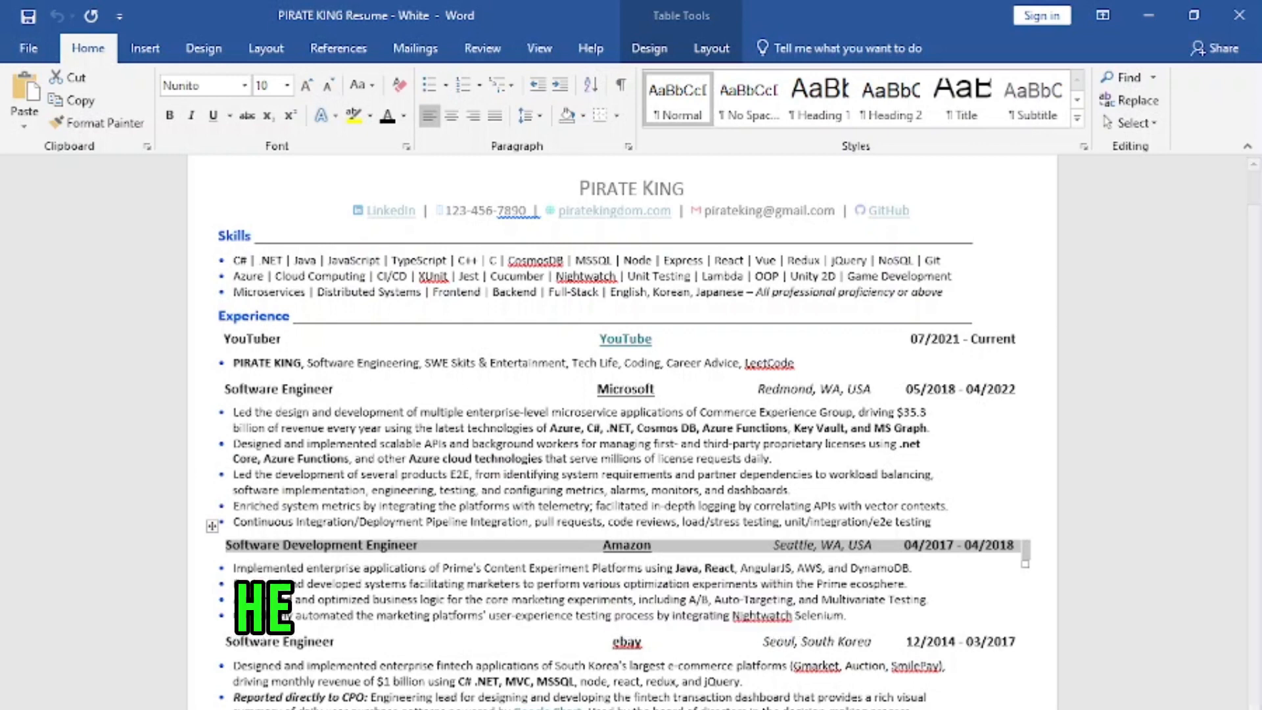
Step: Examine the table that holds the job title, company, location and dates in the sample resume
left_click(932, 545)
left_click(210, 528)
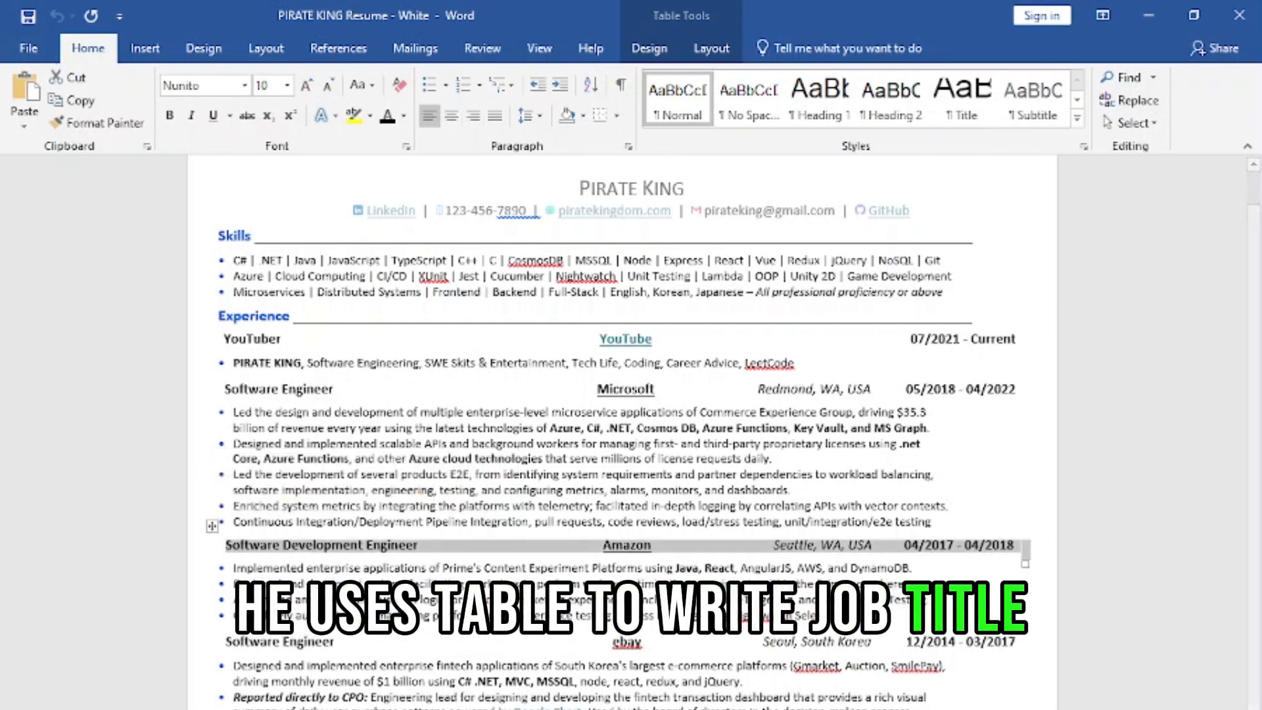
left_click(670, 545)
left_click(211, 527)
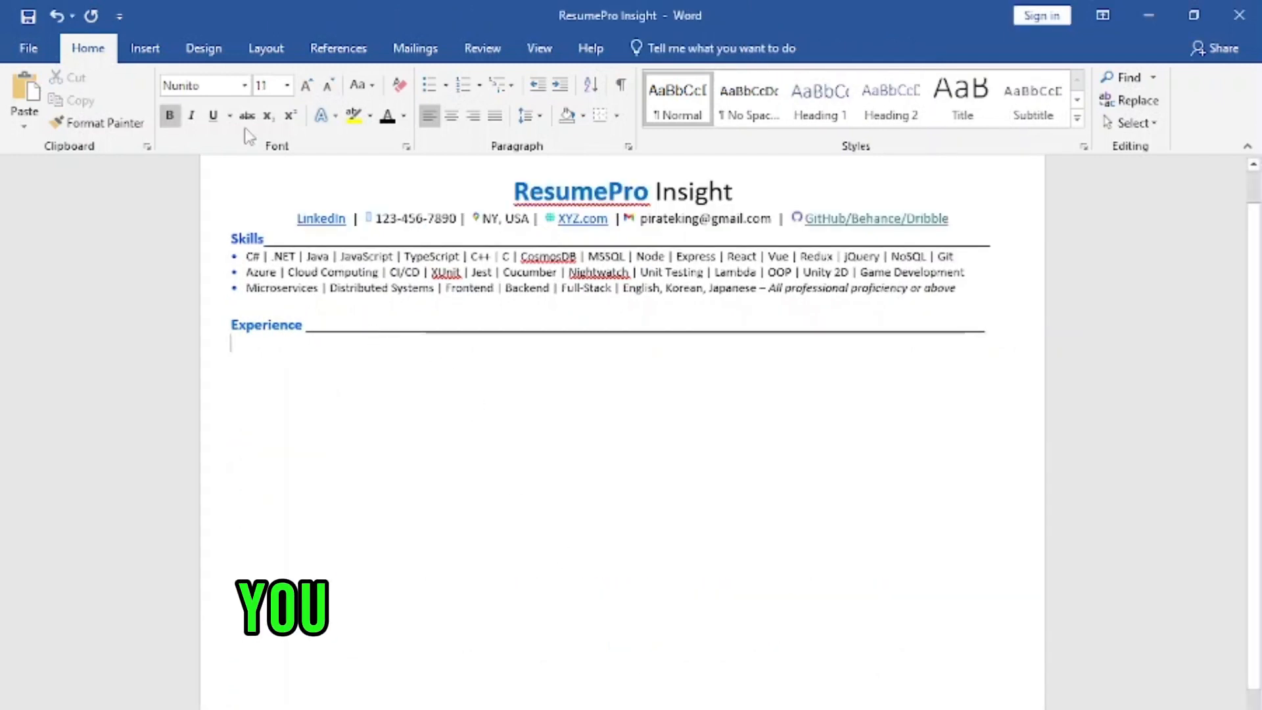
Step: Insert a table with one row and four columns under the Experience heading and remove its borders
left_click(145, 50)
left_click(129, 105)
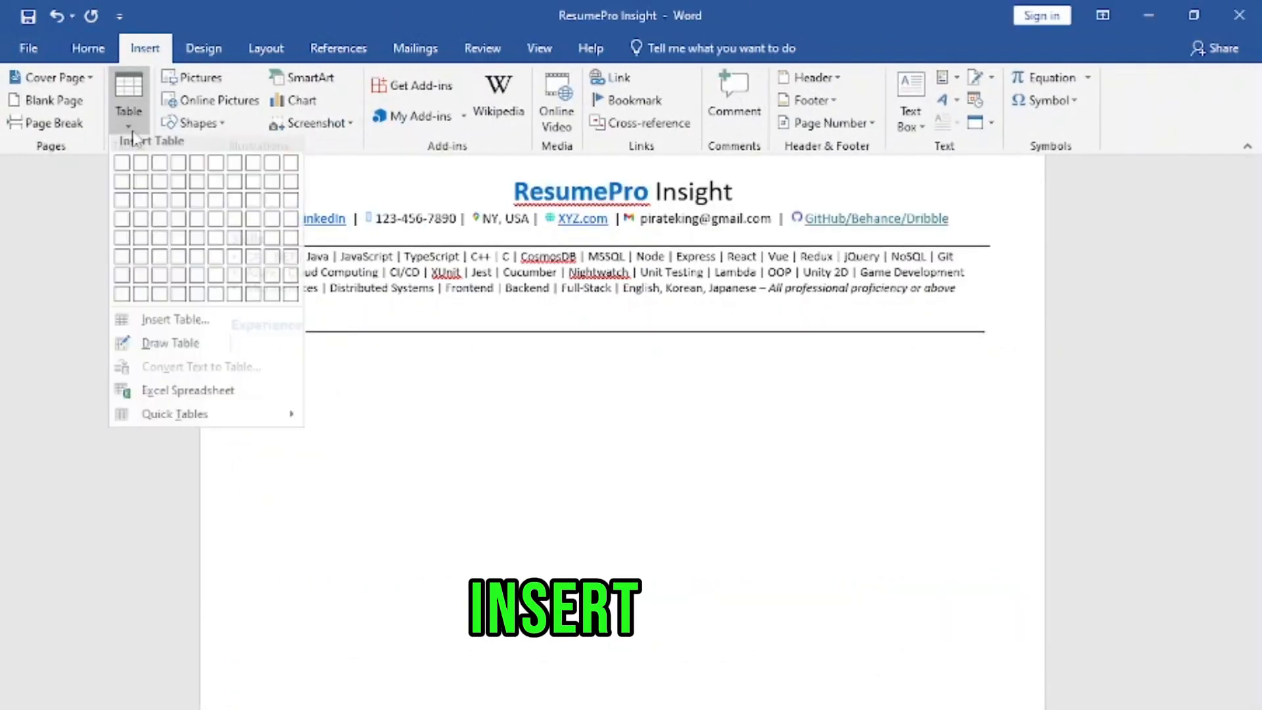
left_click(176, 172)
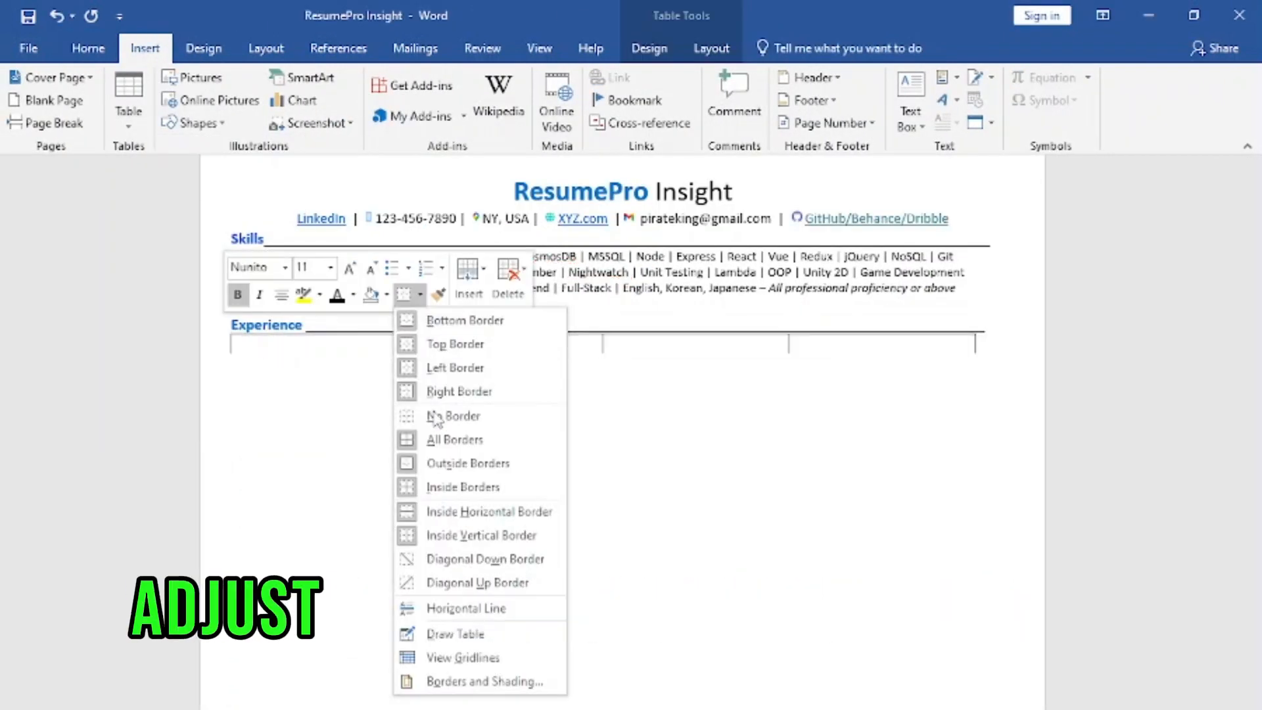
left_click(476, 416)
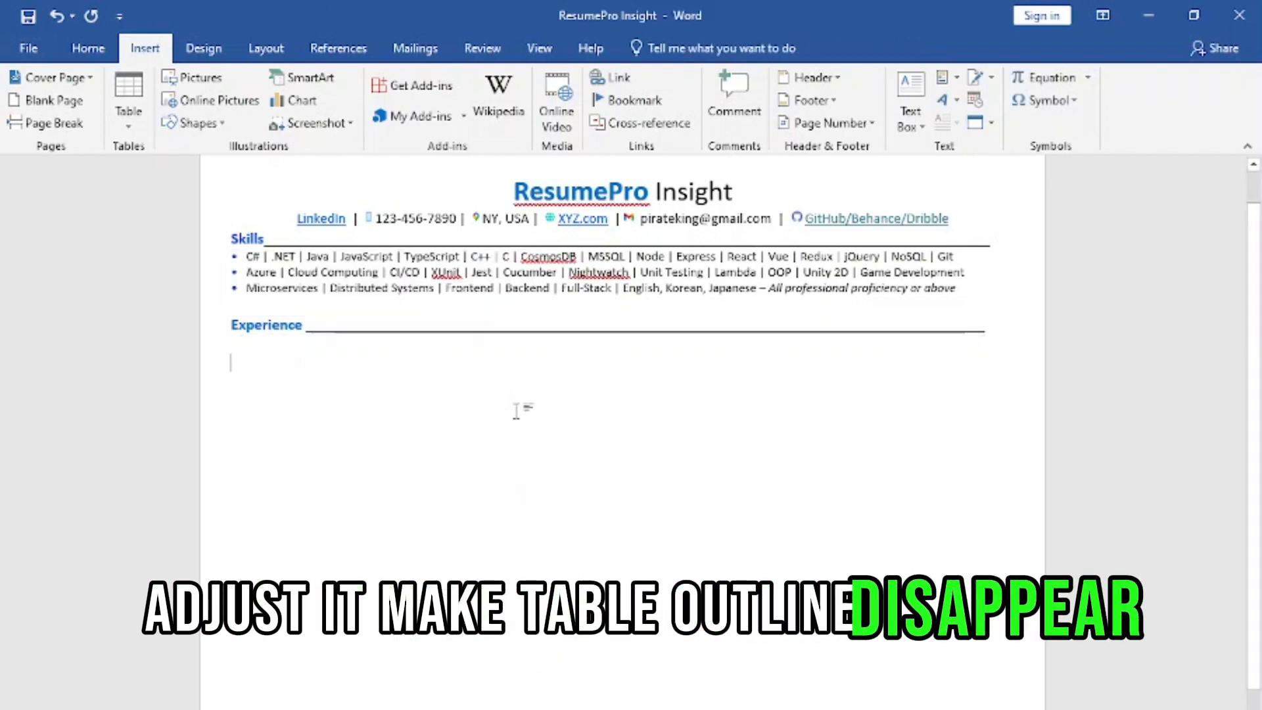
Step: Add rows for job title, company name, location and duration under Experience, with the Head Resume Writer job description bullet below
type("Job title\tCompany Name\tLocation\tDuration")
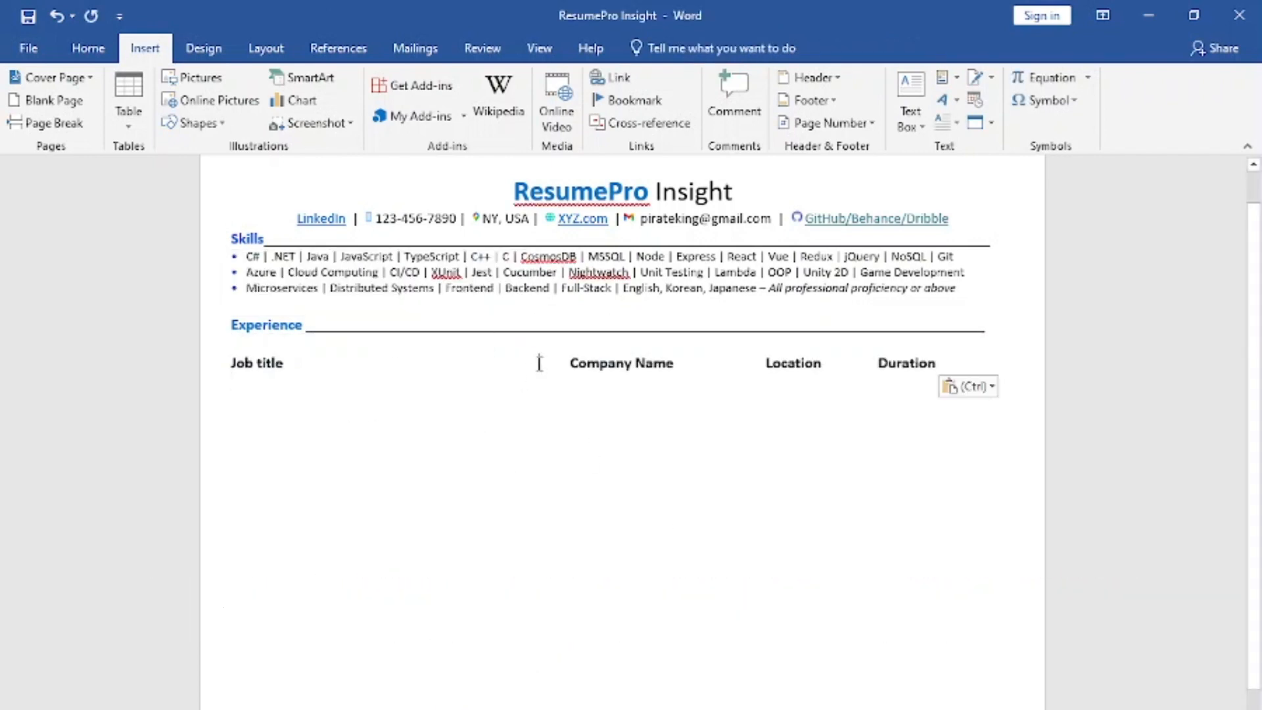
mouse_move(539, 363)
left_mouse_down()
mouse_move(527, 362)
mouse_move(539, 363)
left_mouse_up()
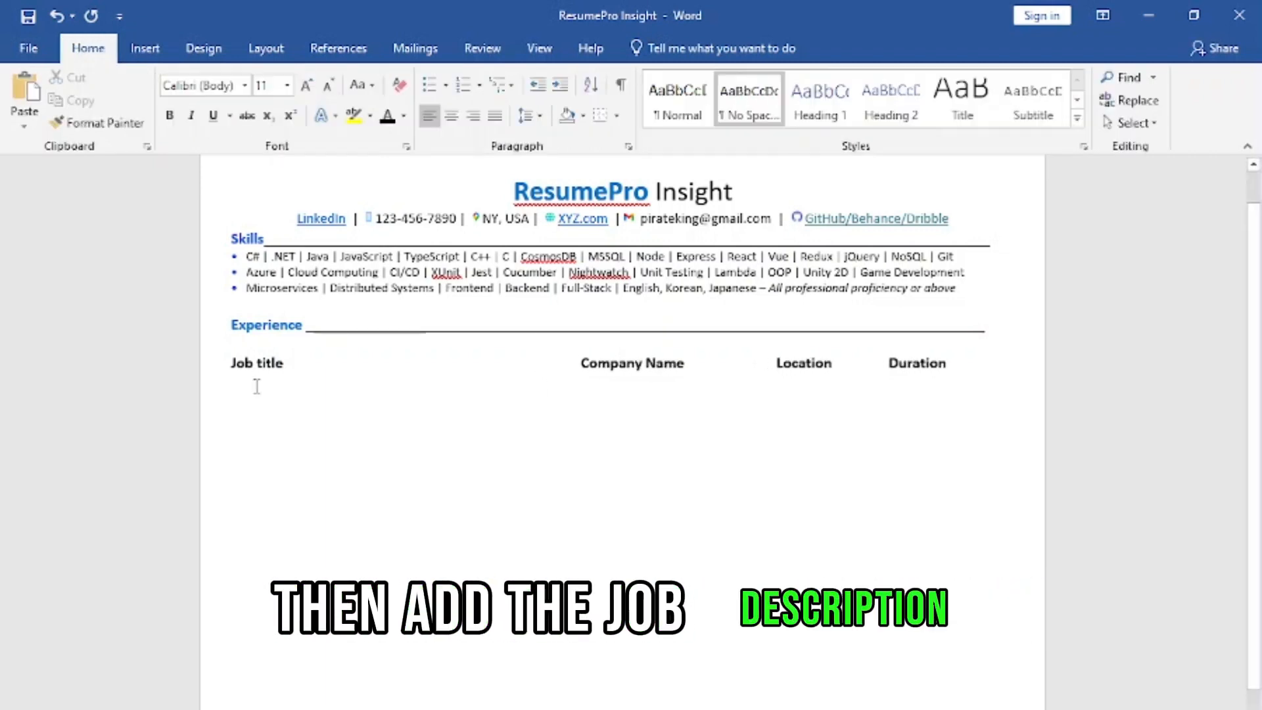
type("Head Resume Writer                                                Resume Pro Insight                  Location             Duration Expertly tailored 100+ custom design resumes to align with job descriptions and industry standards, optimizing keywords & skills for a 30% ATS visibility boost, earning a 9.8/10 client review, and yielding a 30% higher employer response rate, average salary increases 20%-30% during job switches and a 30% success rate in client hiring's")
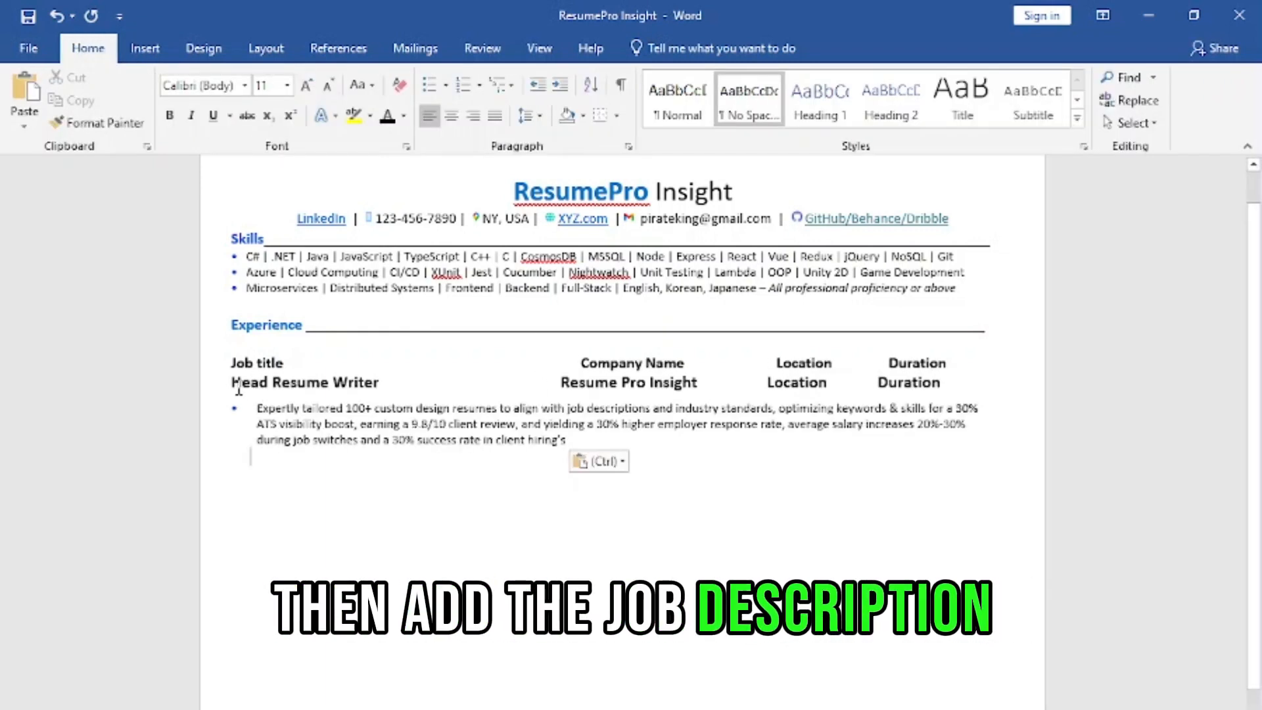
Step: Delete the placeholder header row above the Head Resume Writer entry and add the three red job-experience criteria below its description bullet
left_click_drag(947, 363, 228, 372)
key("BackSpace")
key("BackSpace")
type("Write Job experience following three criteria... What you do How you do What is the impact")
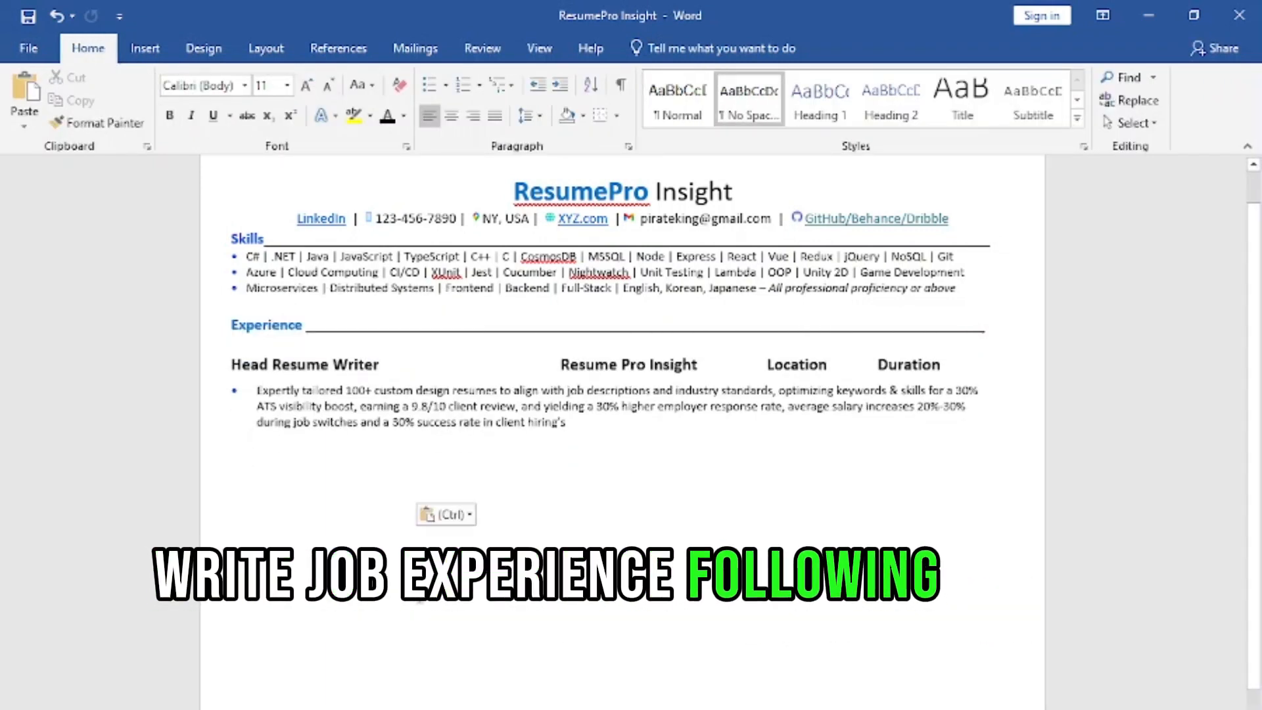
left_click_drag(303, 458, 341, 458)
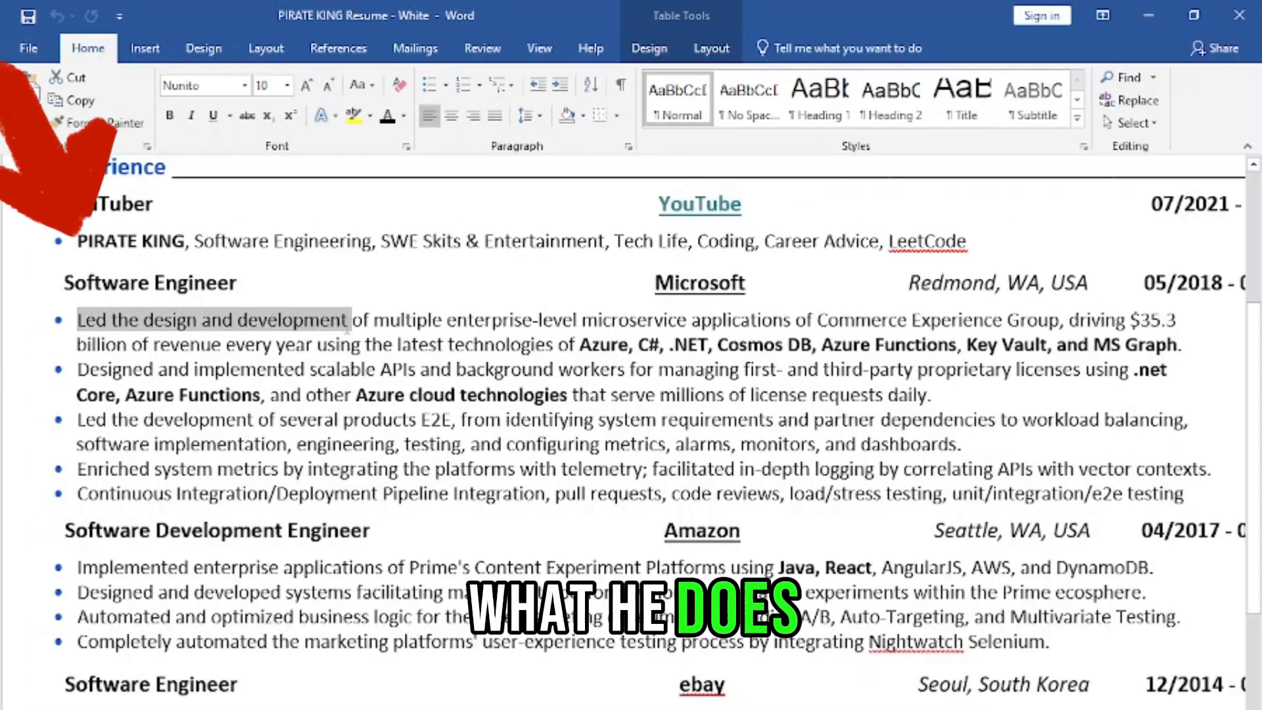
Step: Examine how the first Microsoft bullet in the sample resume states the work done, the technologies used and the impact
left_click_drag(355, 322, 1059, 322)
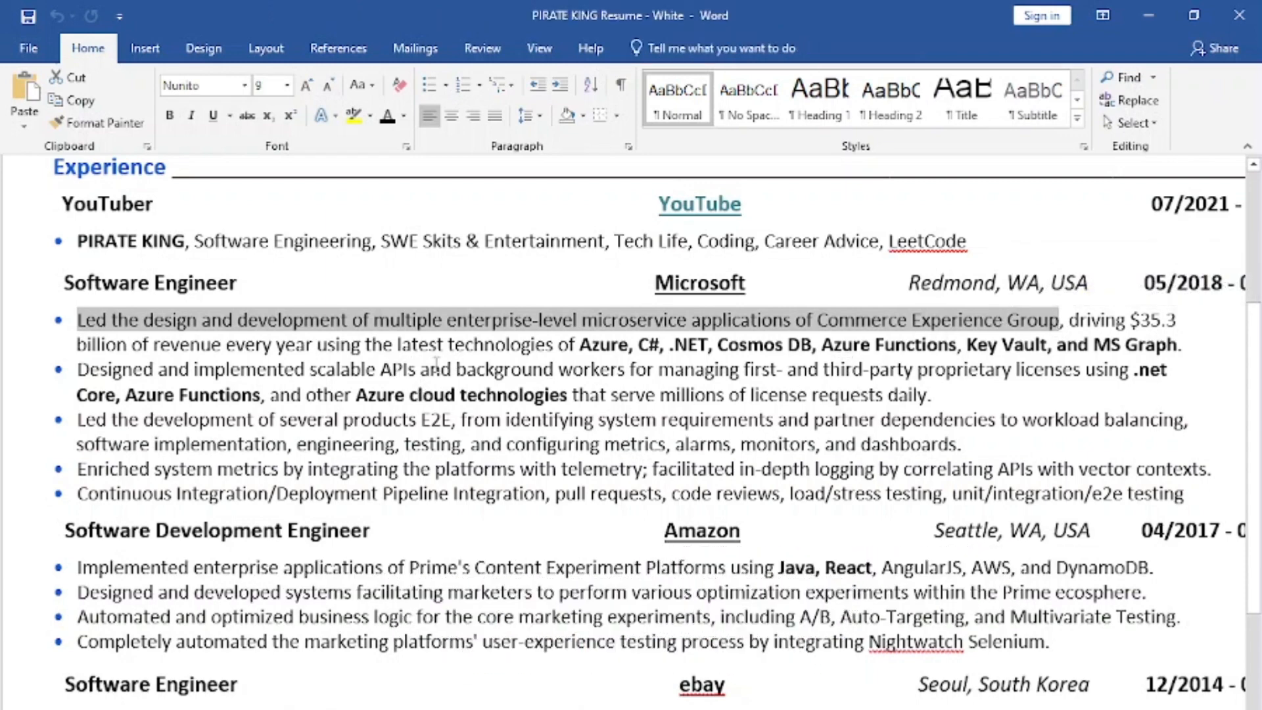
left_click_drag(317, 344, 673, 339)
left_click_drag(884, 347, 984, 346)
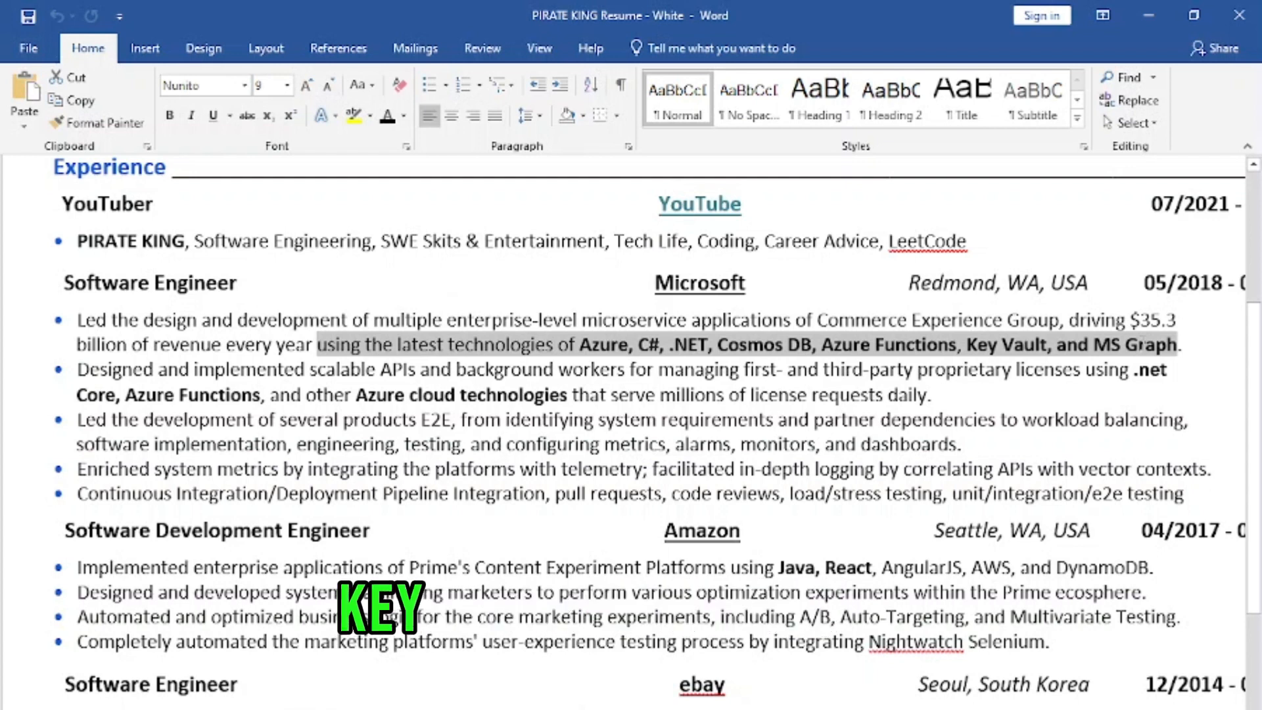
left_click_drag(1143, 344, 1132, 352)
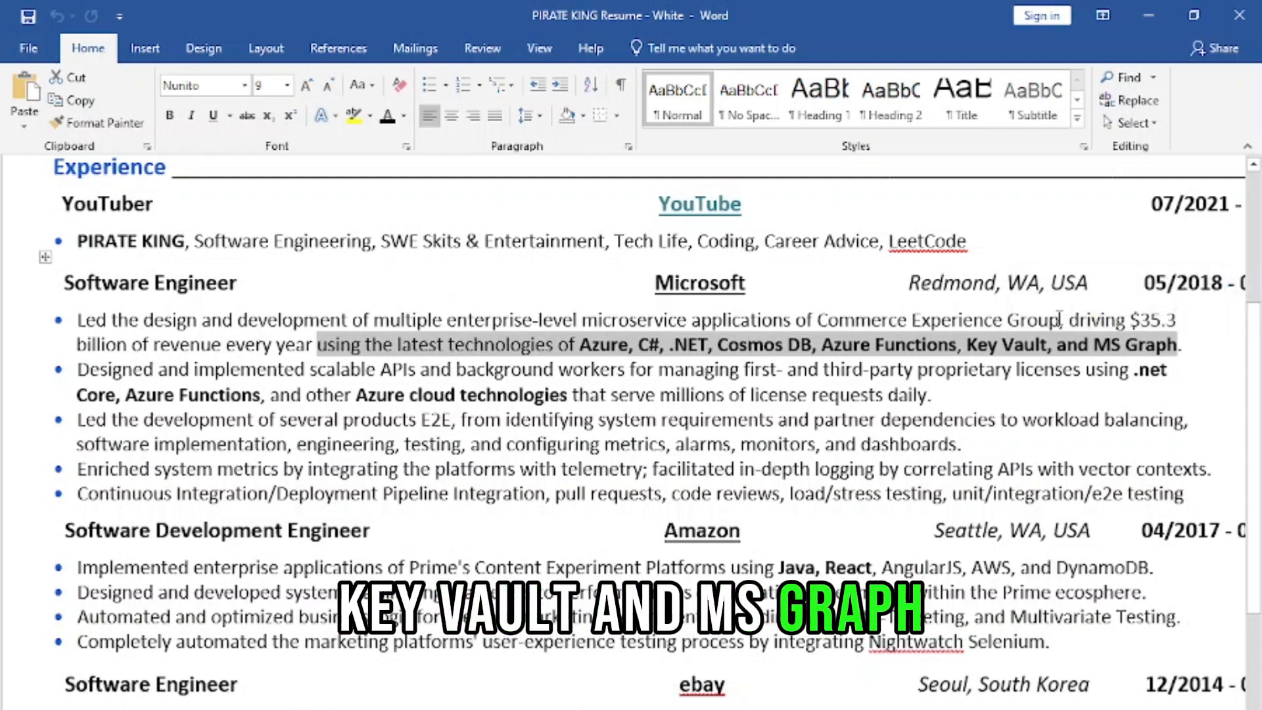
left_click_drag(1069, 319, 1040, 346)
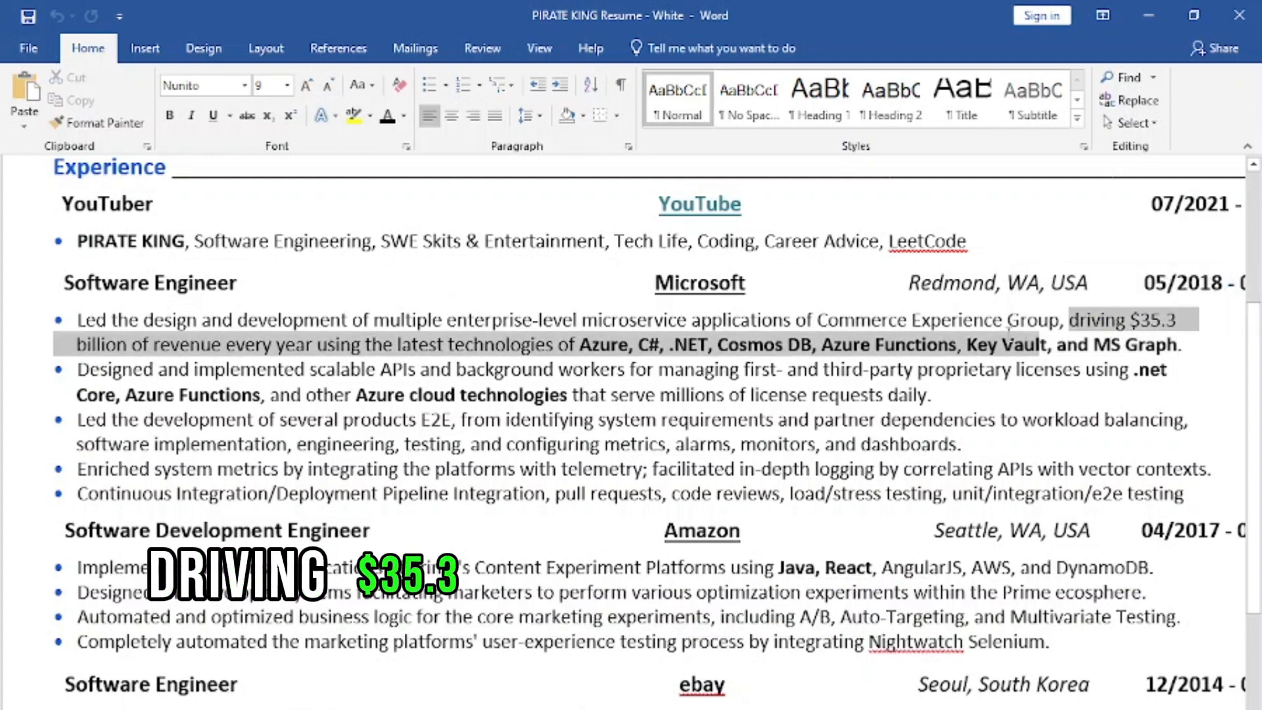
left_click_drag(585, 349, 307, 355)
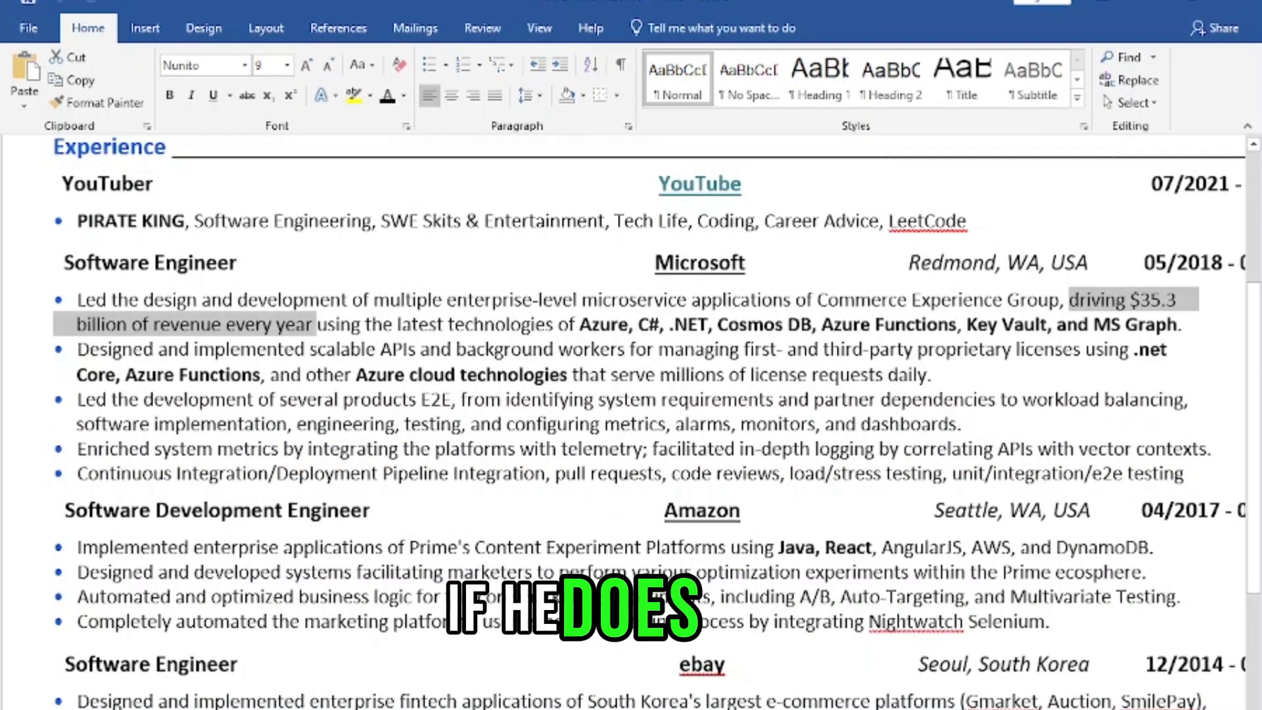
left_click(629, 366)
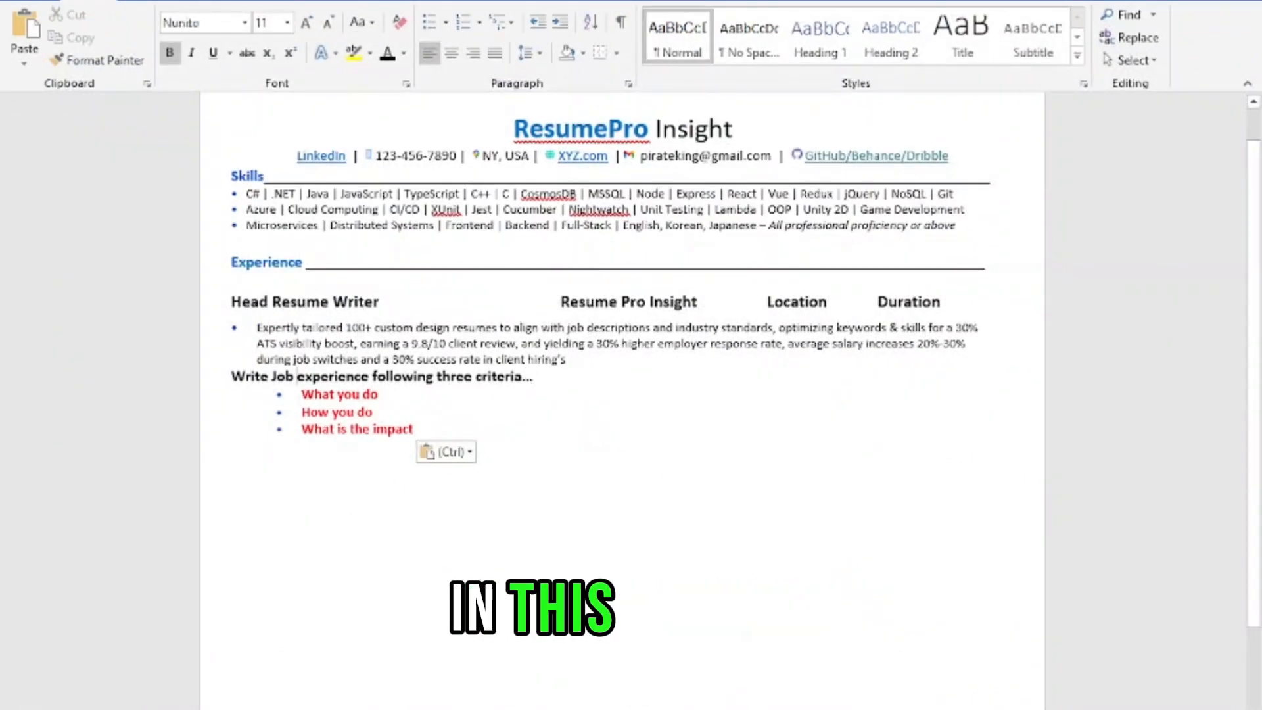
Step: Examine the Head Resume Writer bullet in the own resume phrase by phrase against the three job-experience criteria
scroll(134, 301, "up", 10)
scroll(134, 300, "down", 5)
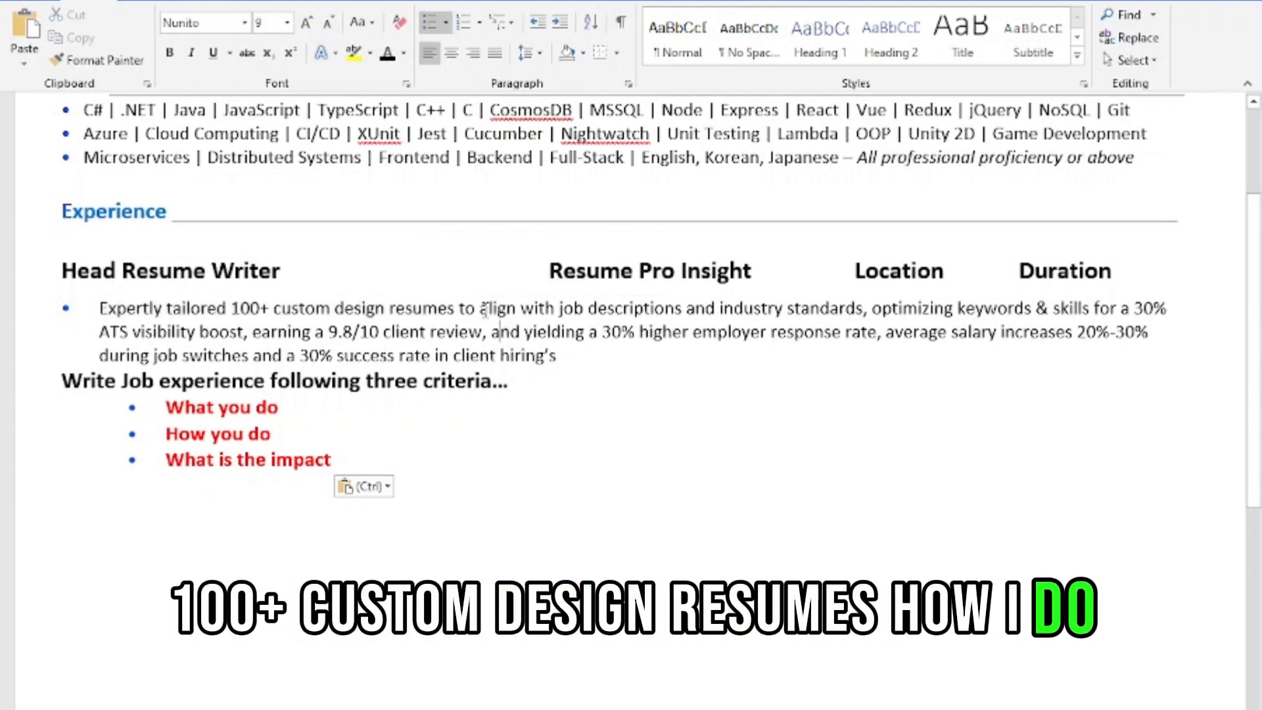
left_click_drag(480, 309, 522, 309)
left_click_drag(710, 321, 850, 317)
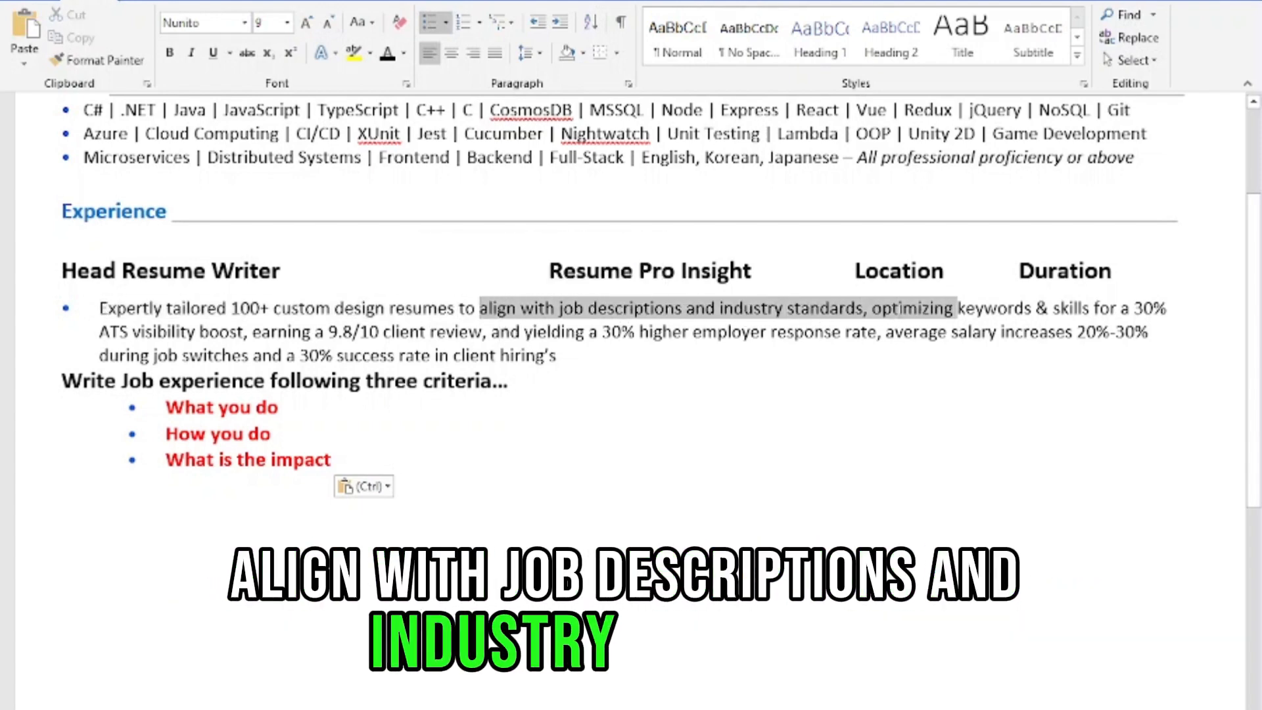
left_click_drag(957, 314, 1095, 312)
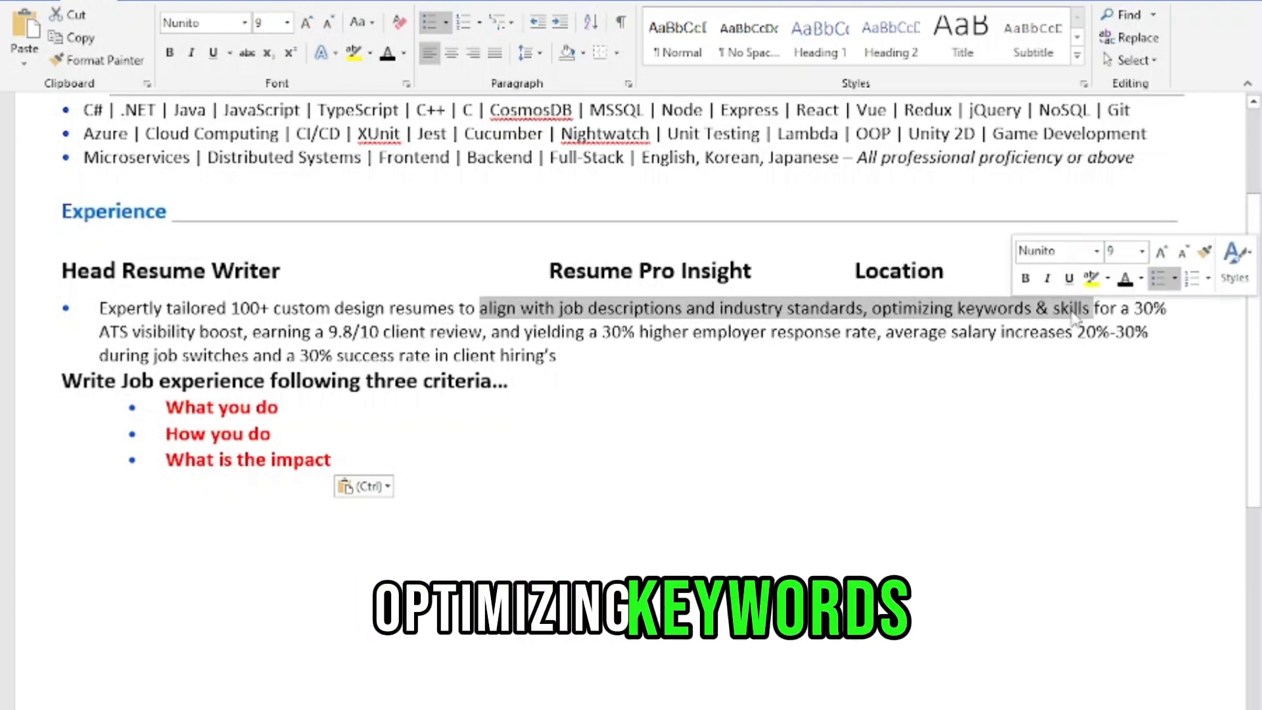
left_click(1124, 306)
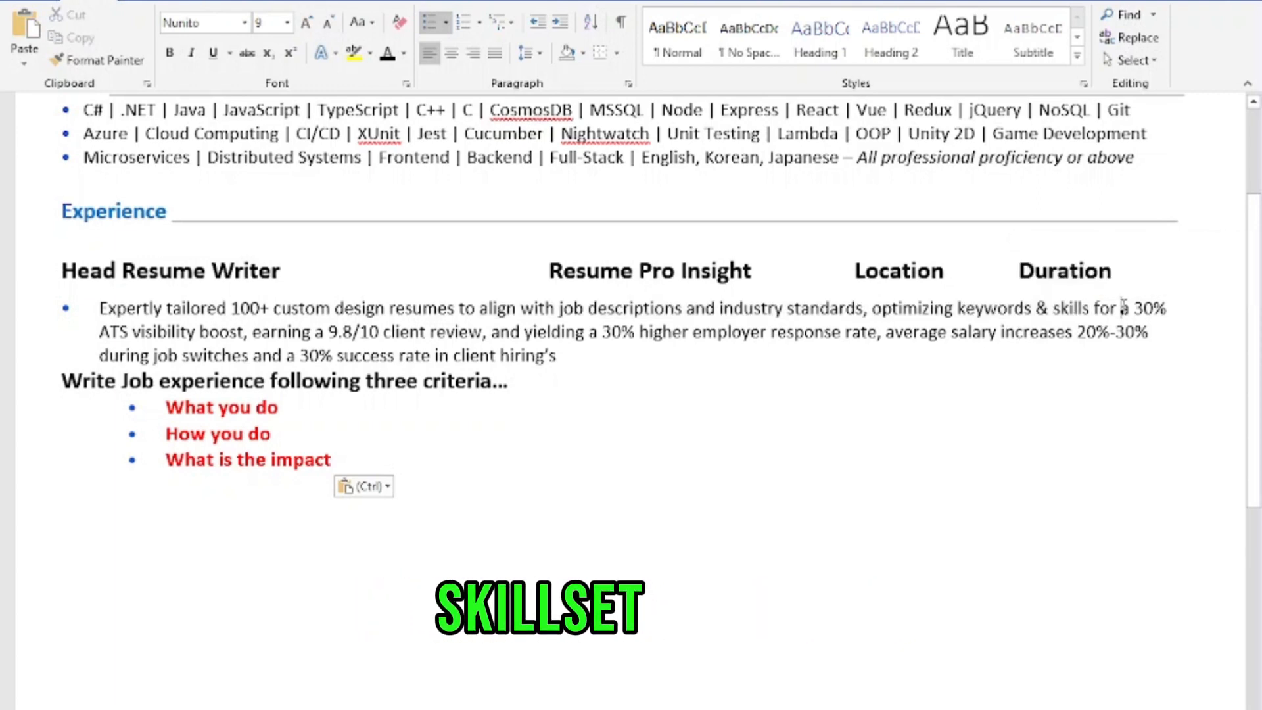
left_click_drag(1138, 301, 439, 332)
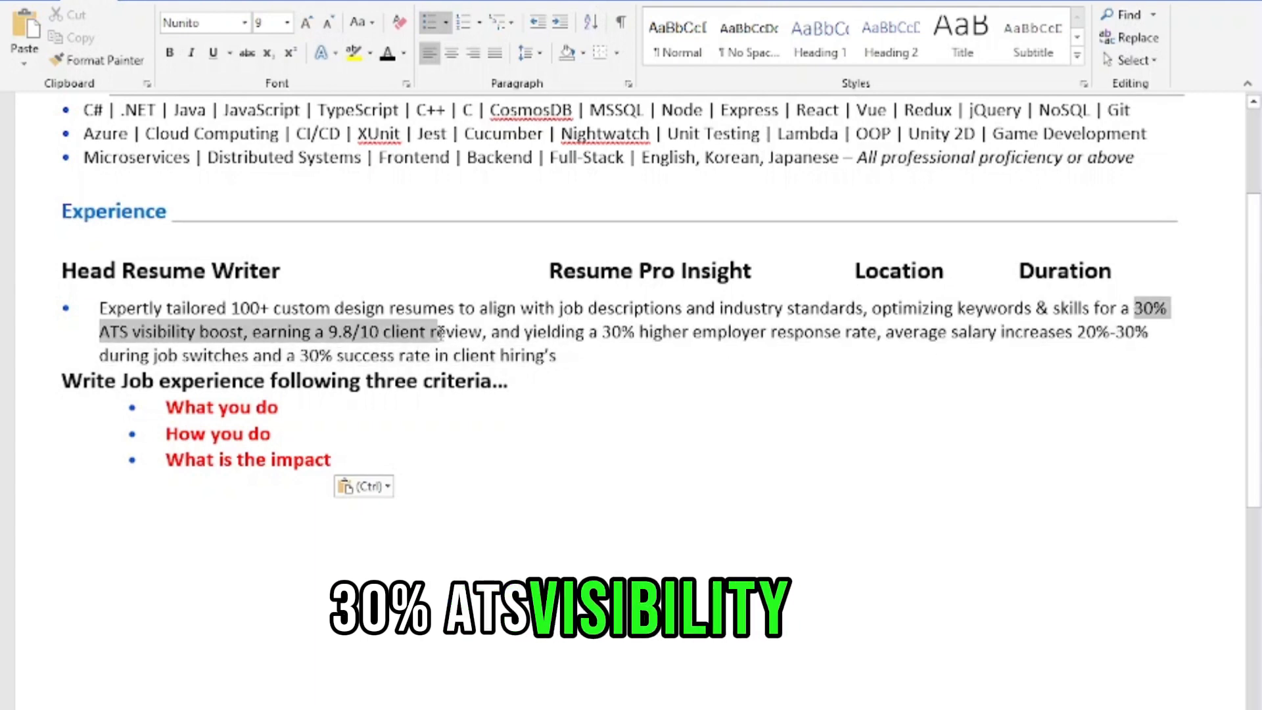
left_click_drag(525, 332, 618, 337)
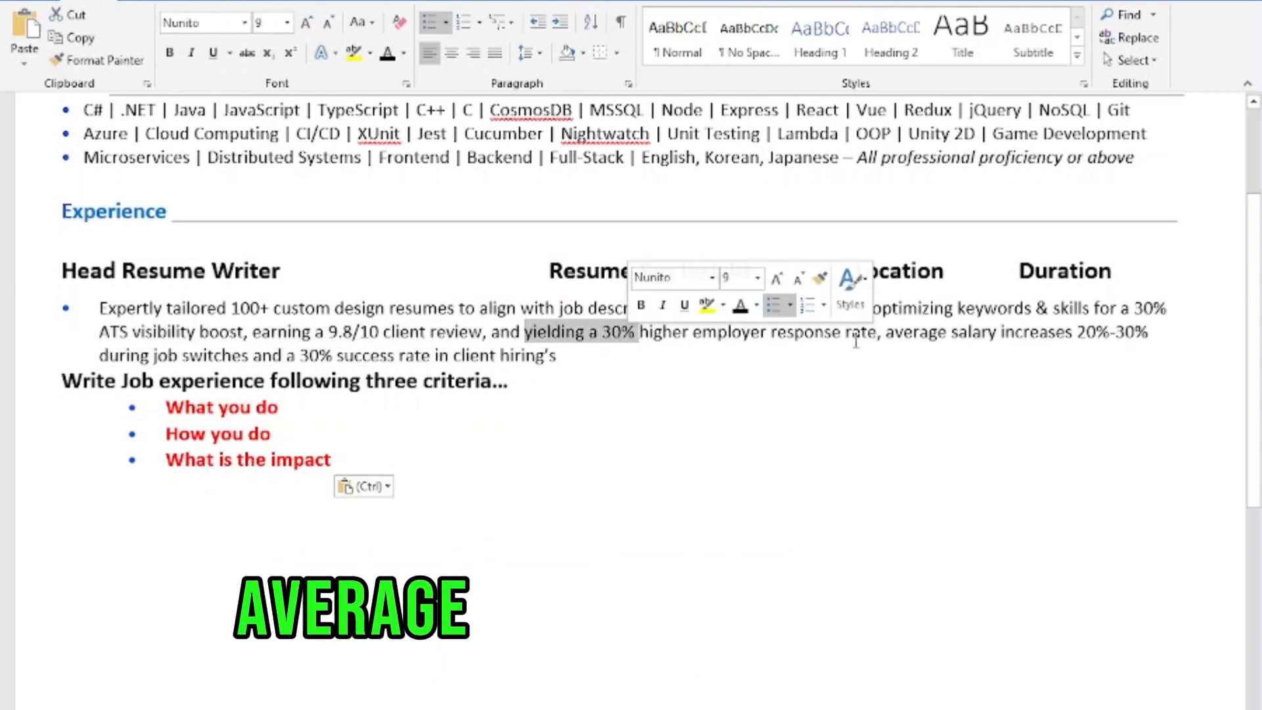
left_click_drag(909, 337, 1136, 346)
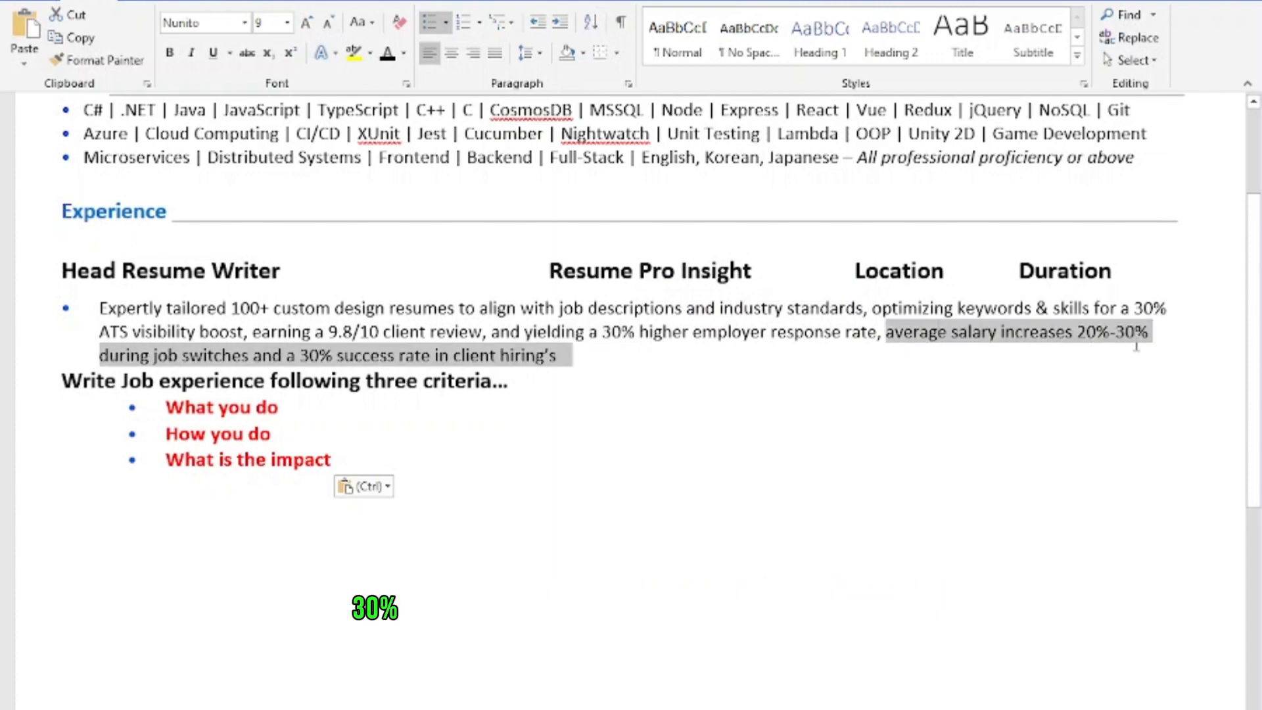
left_click(427, 358)
left_click_drag(295, 355, 395, 357)
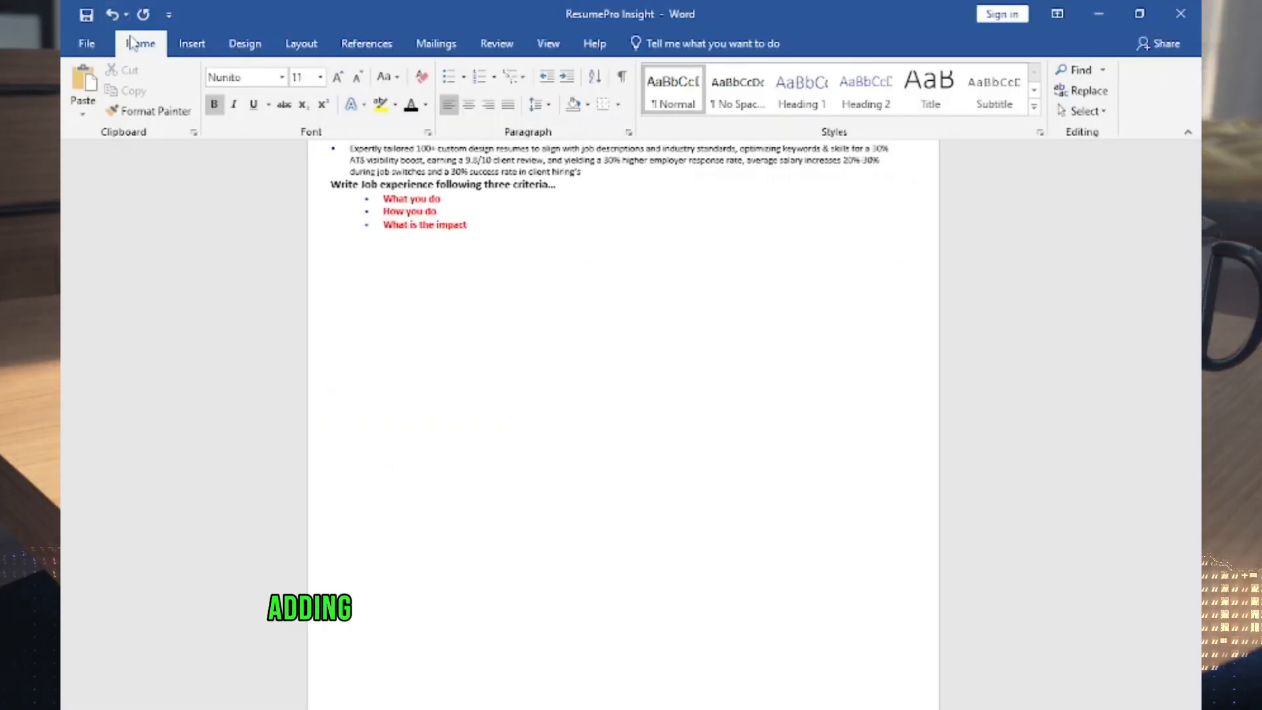
Step: Add the Microsoft, Amazon, ebay, NCSoft and Cyberstep job entries below the criteria list, and an Education section under them
key("ctrl+v")
key("BackSpace")
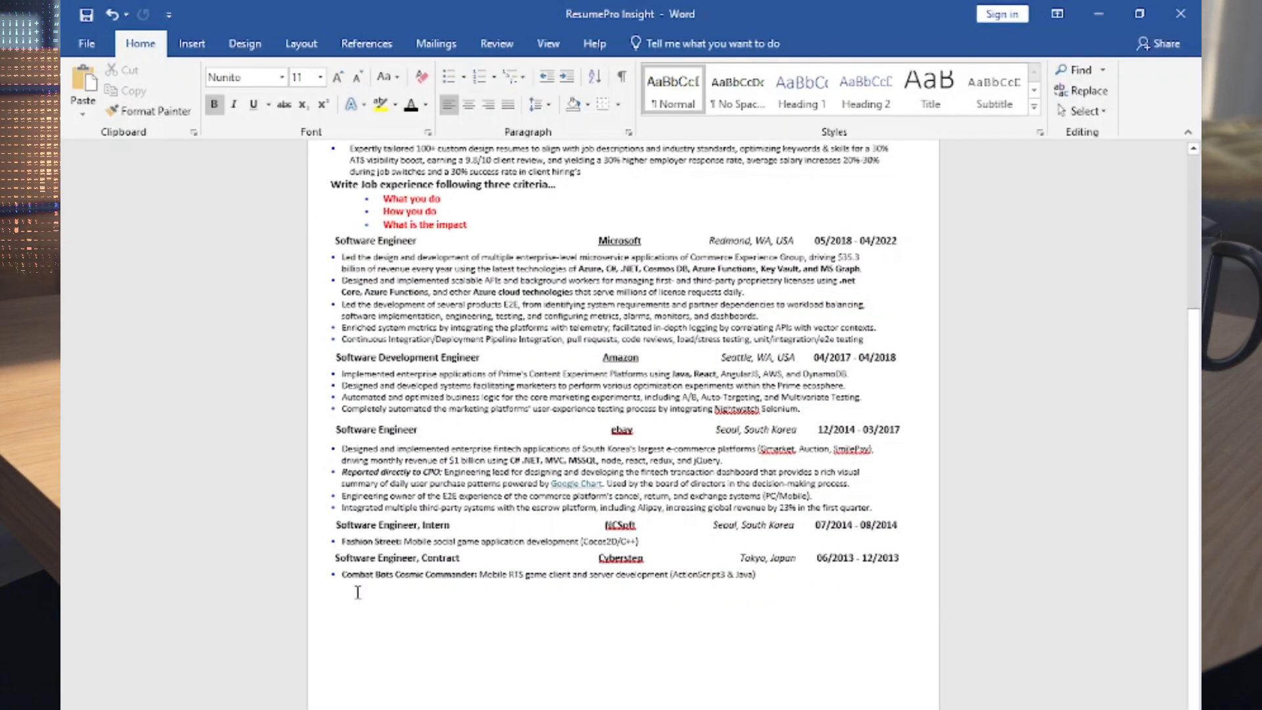
left_click(357, 592)
type("Education Bachelor of Science\tCarnegie Mellon University\tPittsburgh, PA, USA\t08/2007 - 12/2010 Major in Electrical and Computer Engineering")
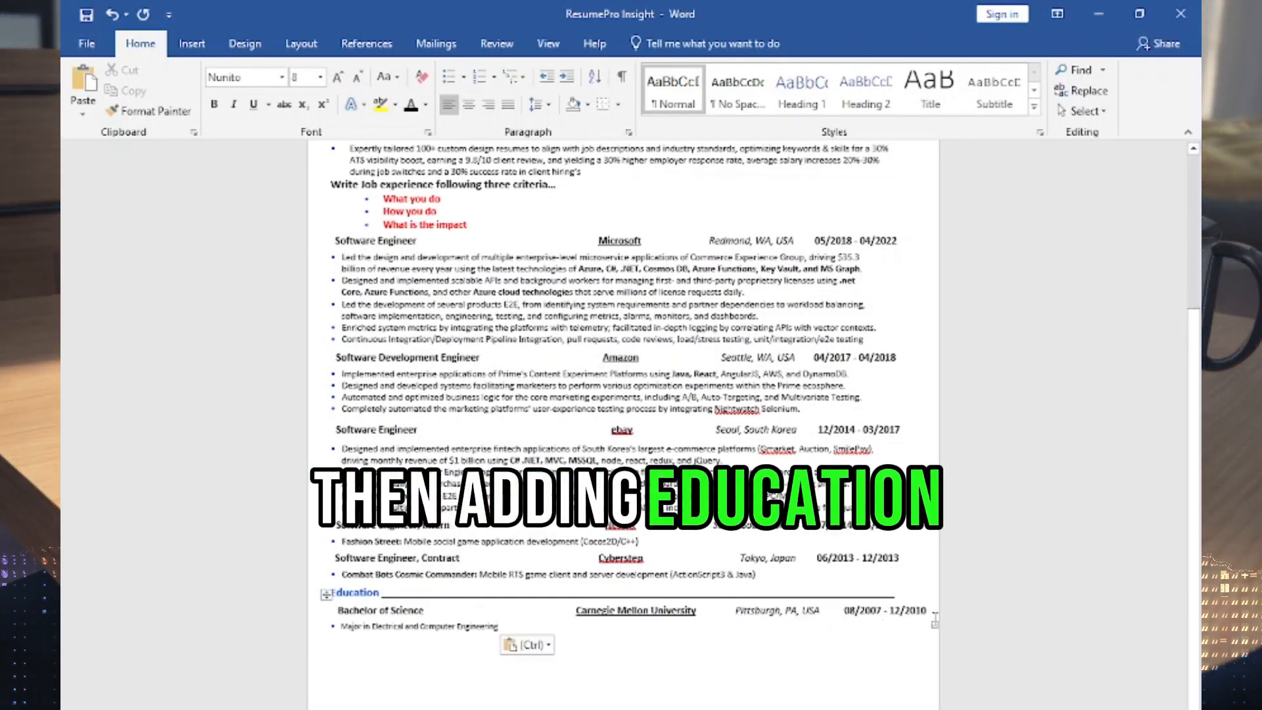
left_click_drag(339, 611, 932, 618)
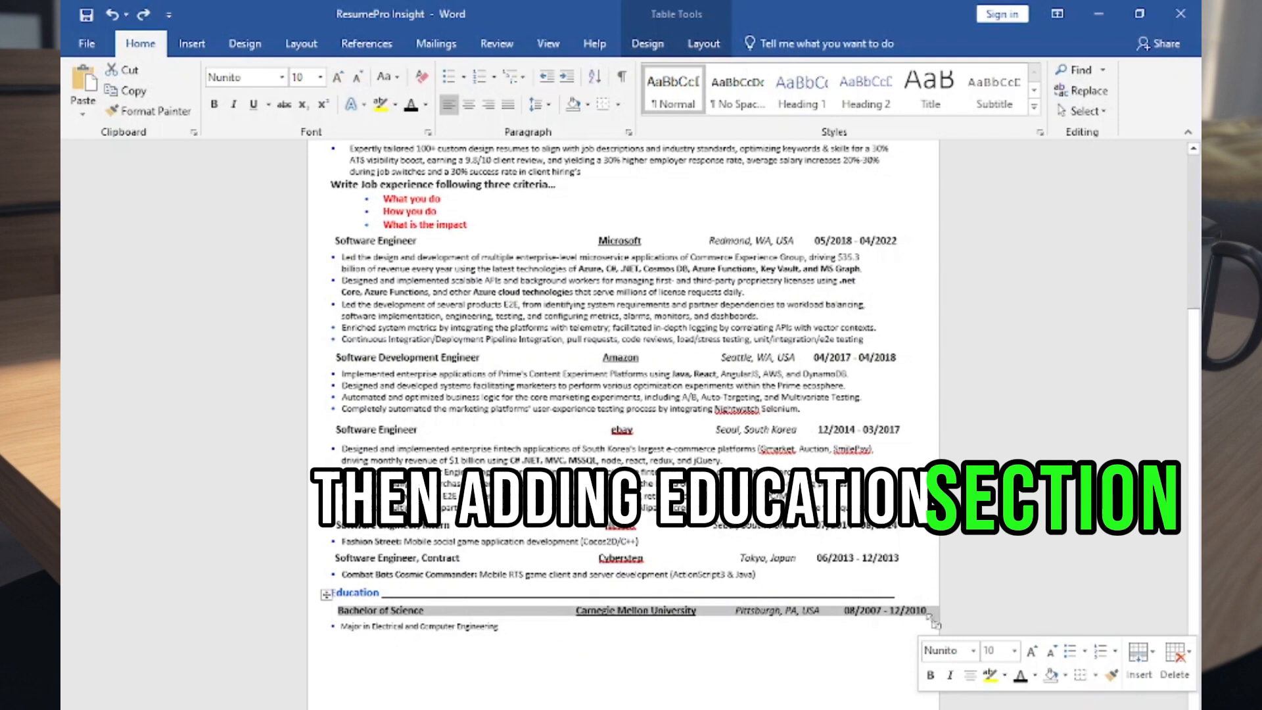
right_click(525, 615)
left_click(816, 651)
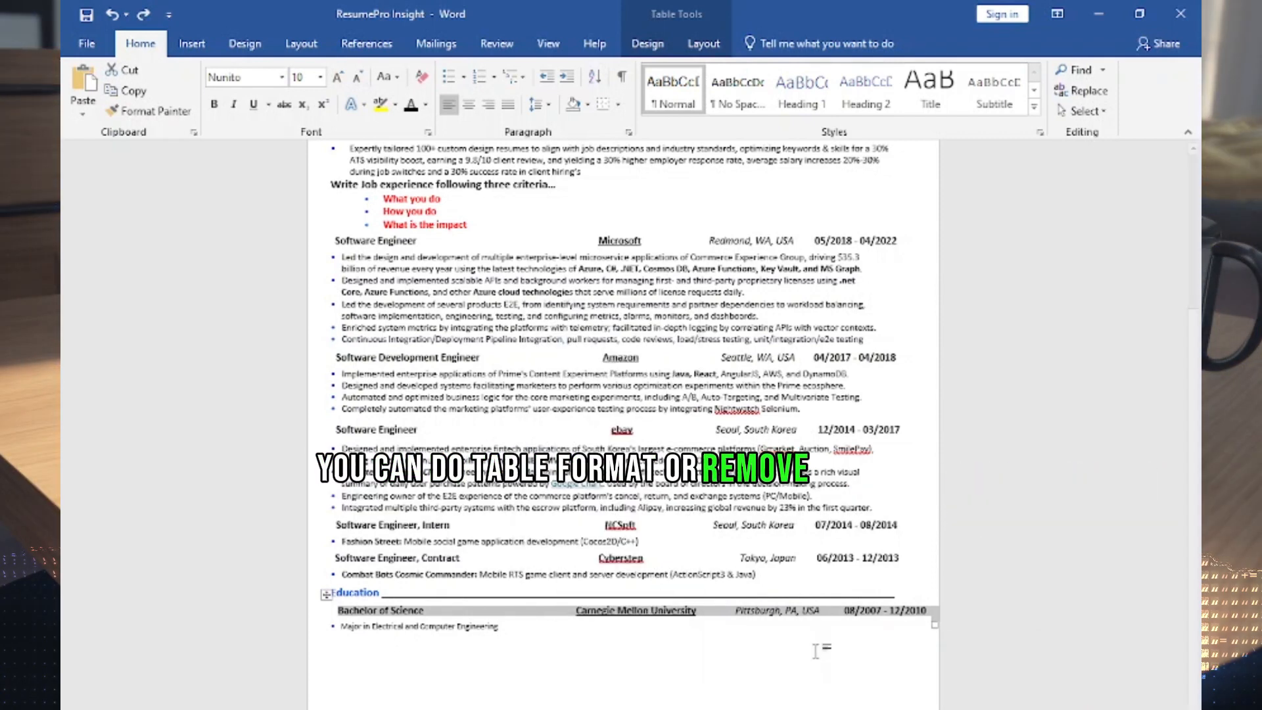
Step: Add a Projects section with the COLORMAN and SPIKE bullets below Education and open the font colour choices
left_click(756, 671)
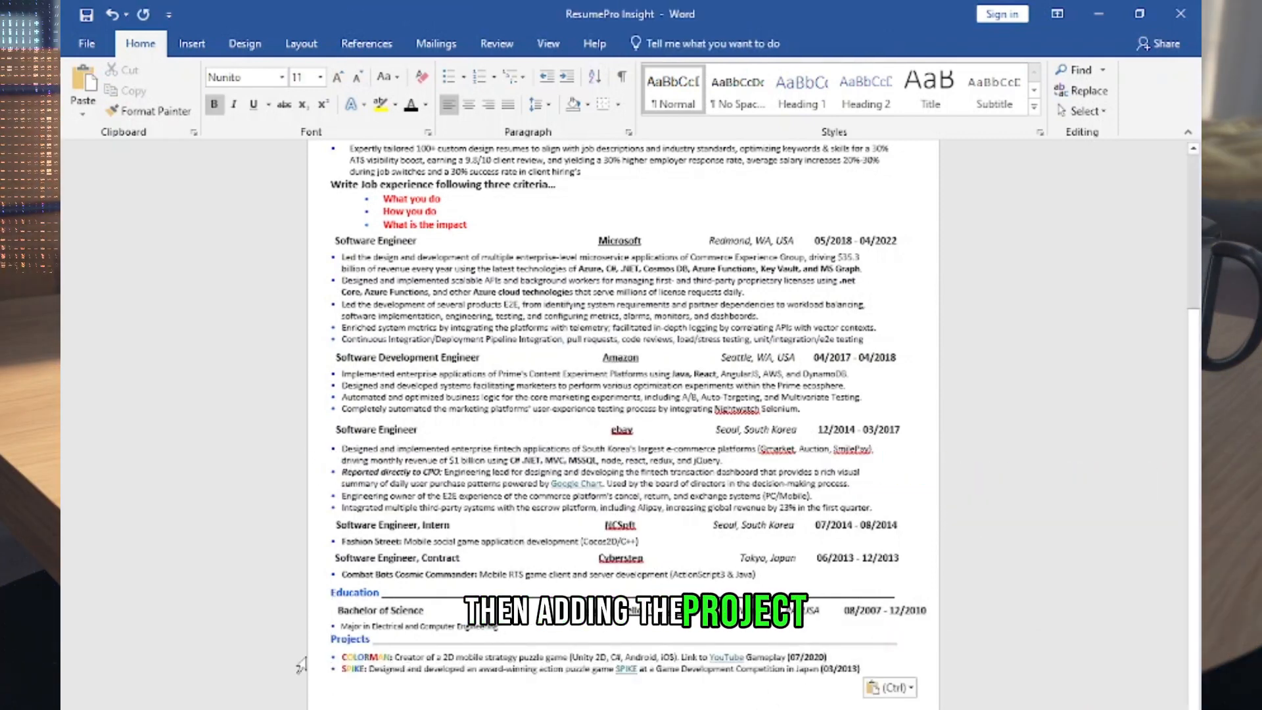
left_click(424, 105)
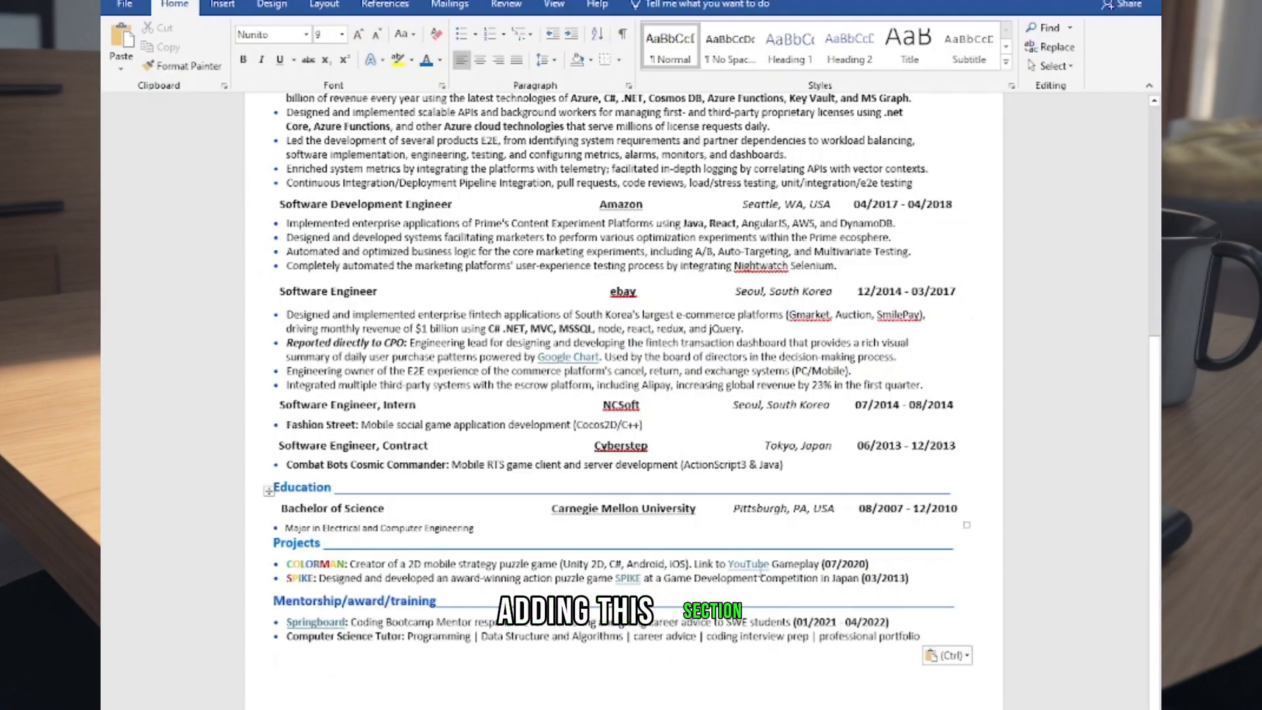
Step: Add a Mentorship/award/training section below Projects, followed by a Certification section with two dotted bullet lines
scroll(760, 574, "down", 1)
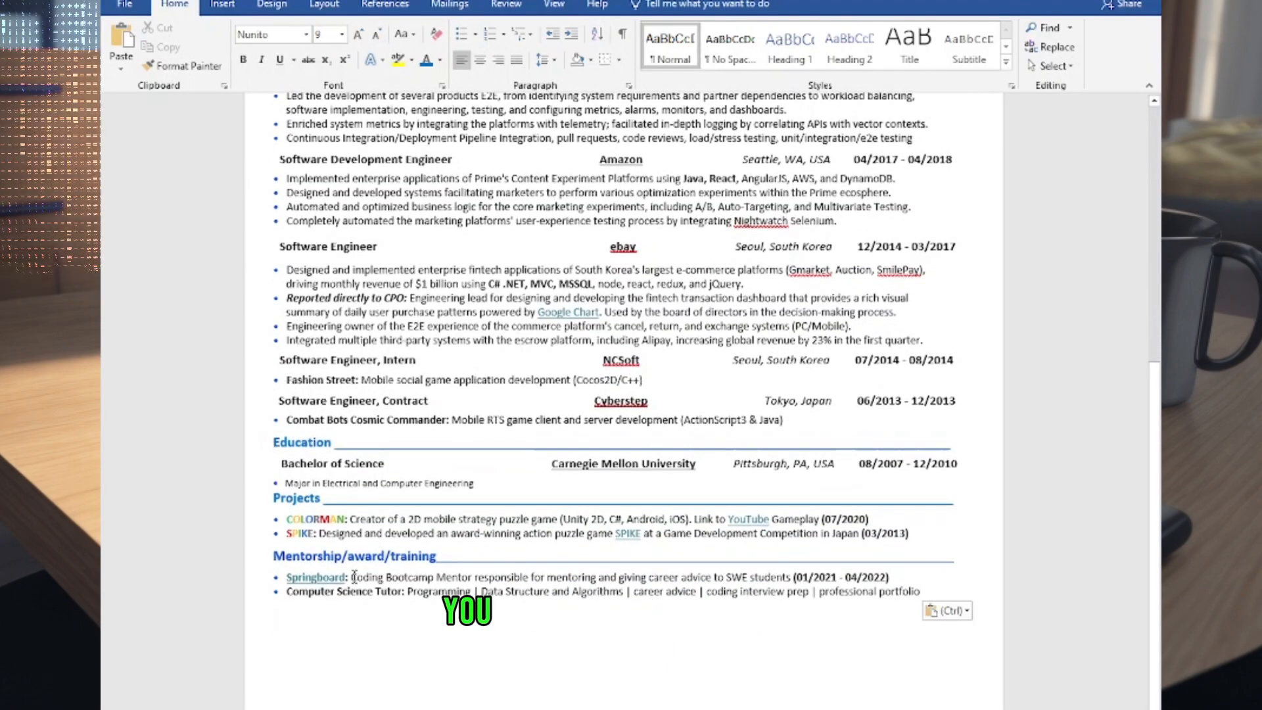
left_click_drag(277, 553, 318, 554)
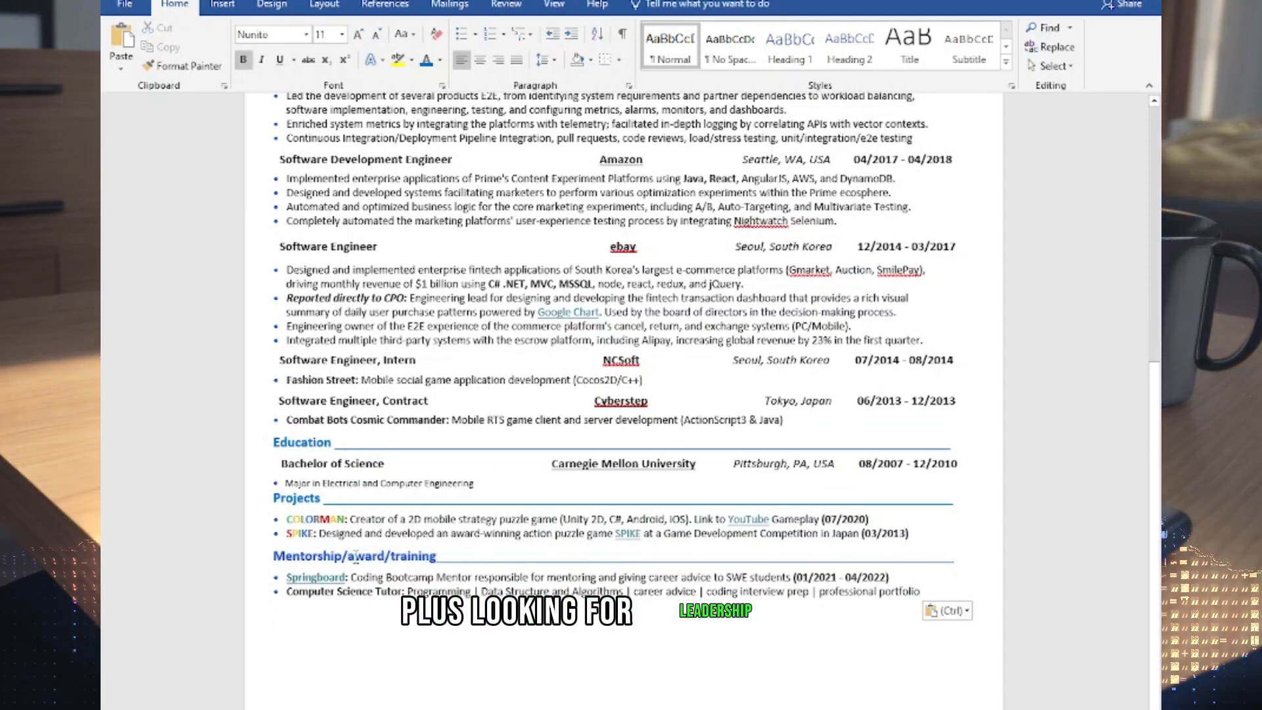
double_click(368, 557)
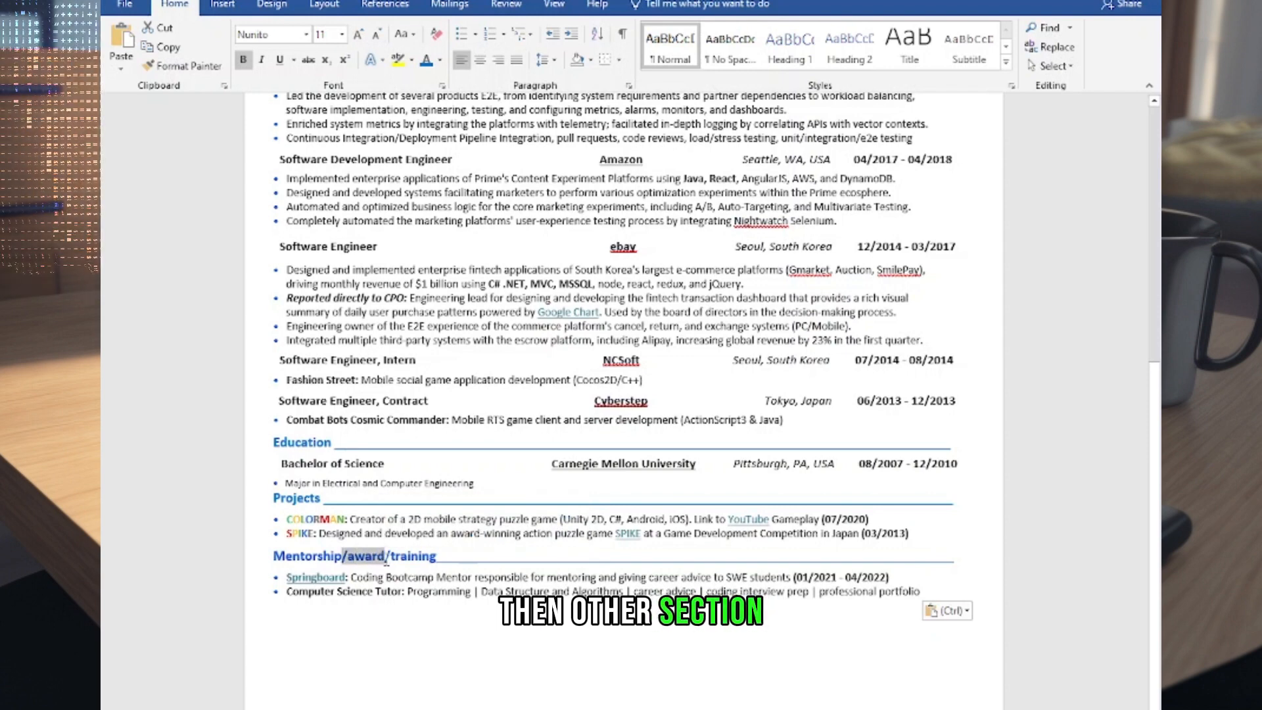
left_click(767, 651)
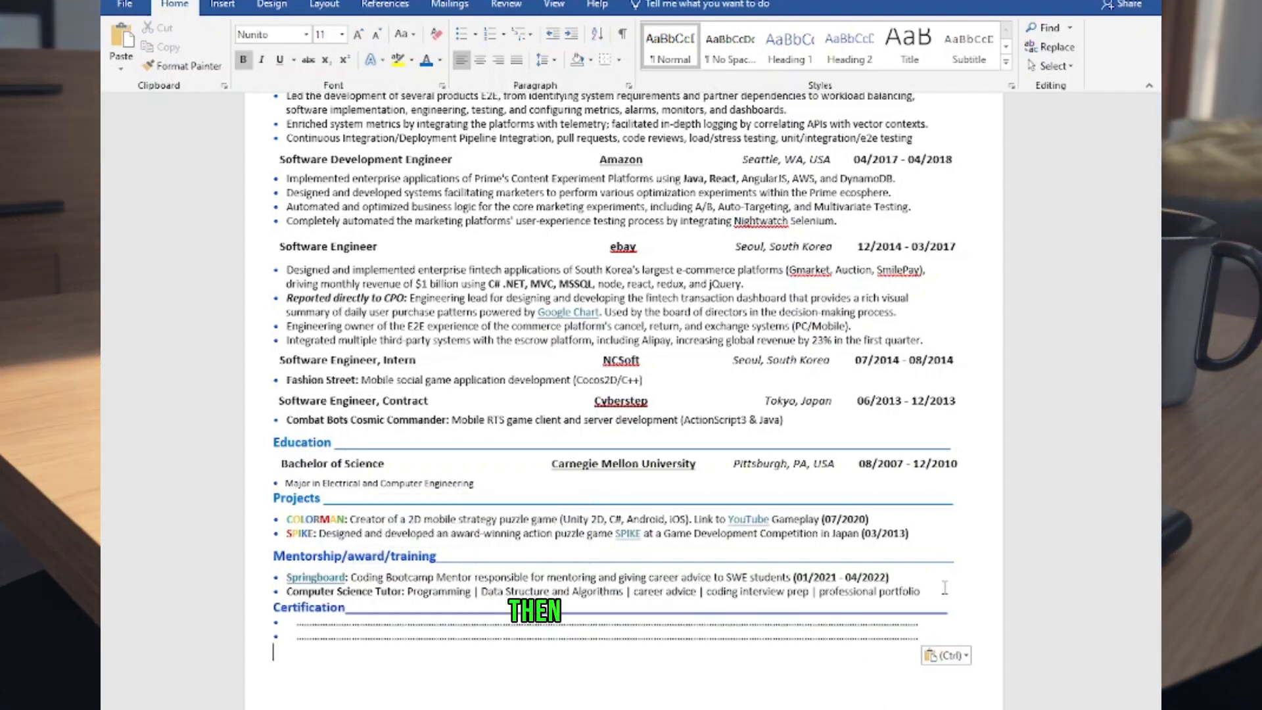
Step: Examine the options for the Springboard link in the mentorship section and the formatting of the Skills heading
double_click(329, 578)
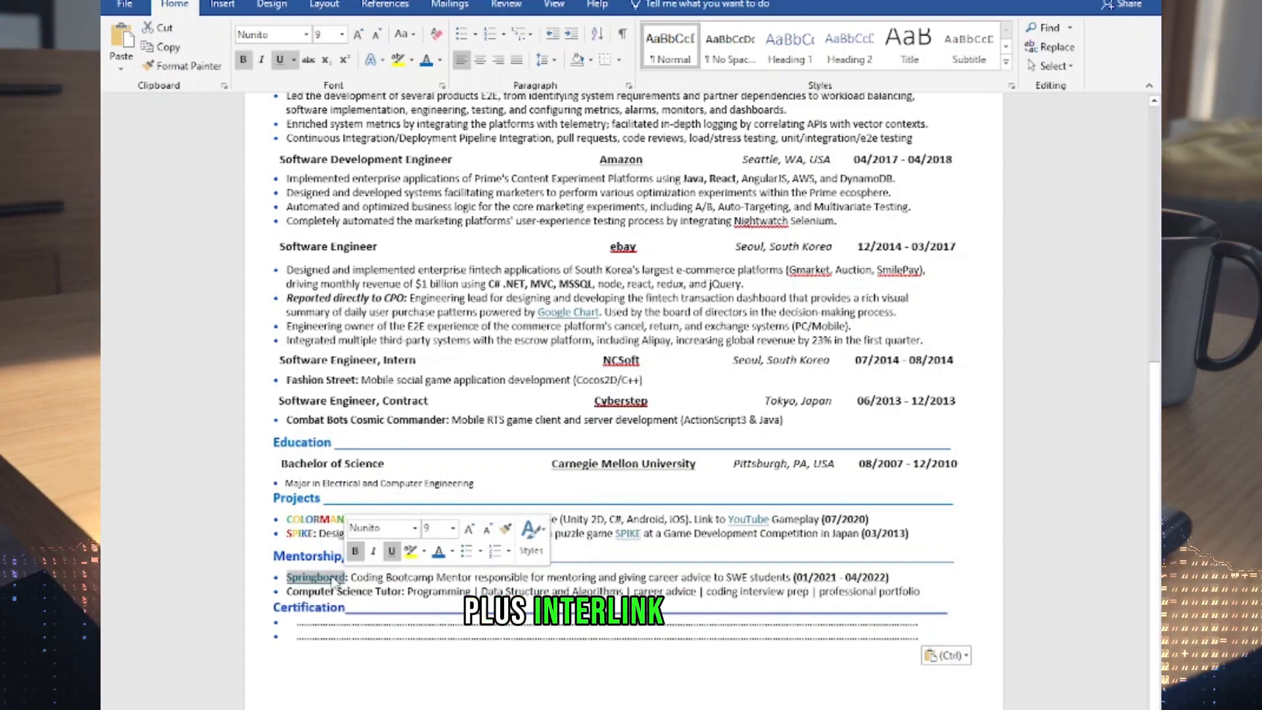
right_click(331, 579)
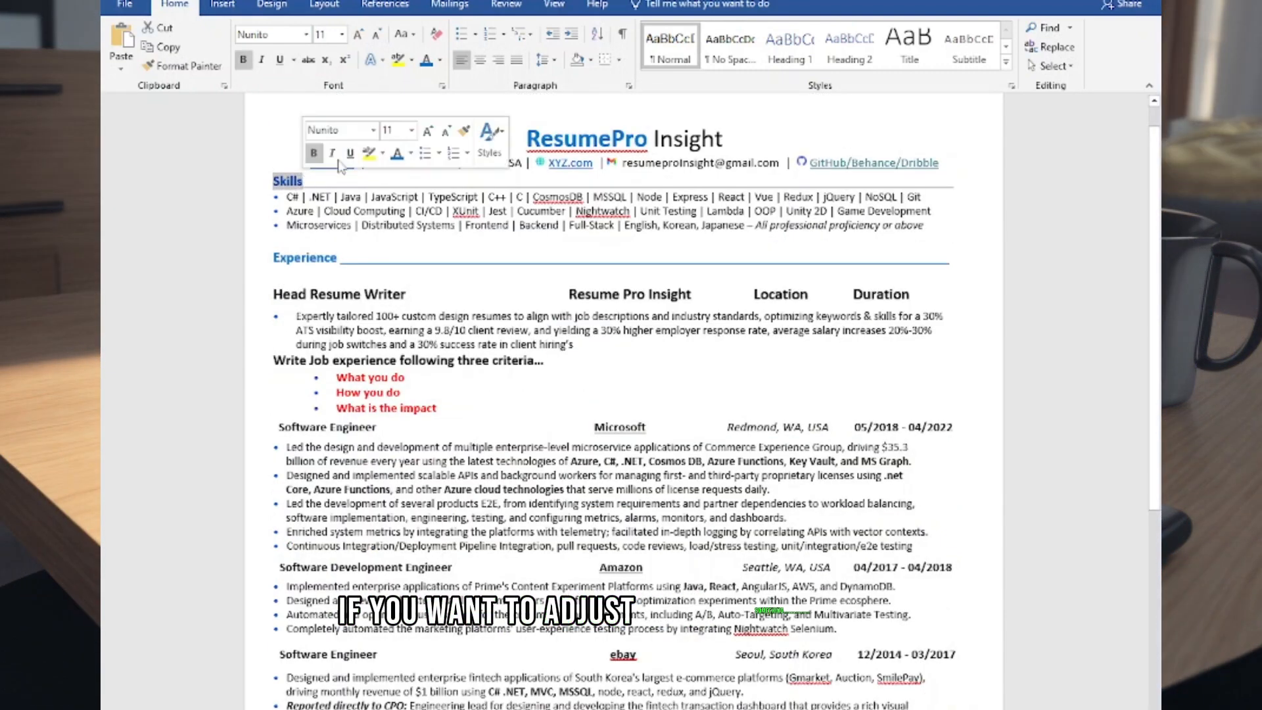
left_click(387, 175)
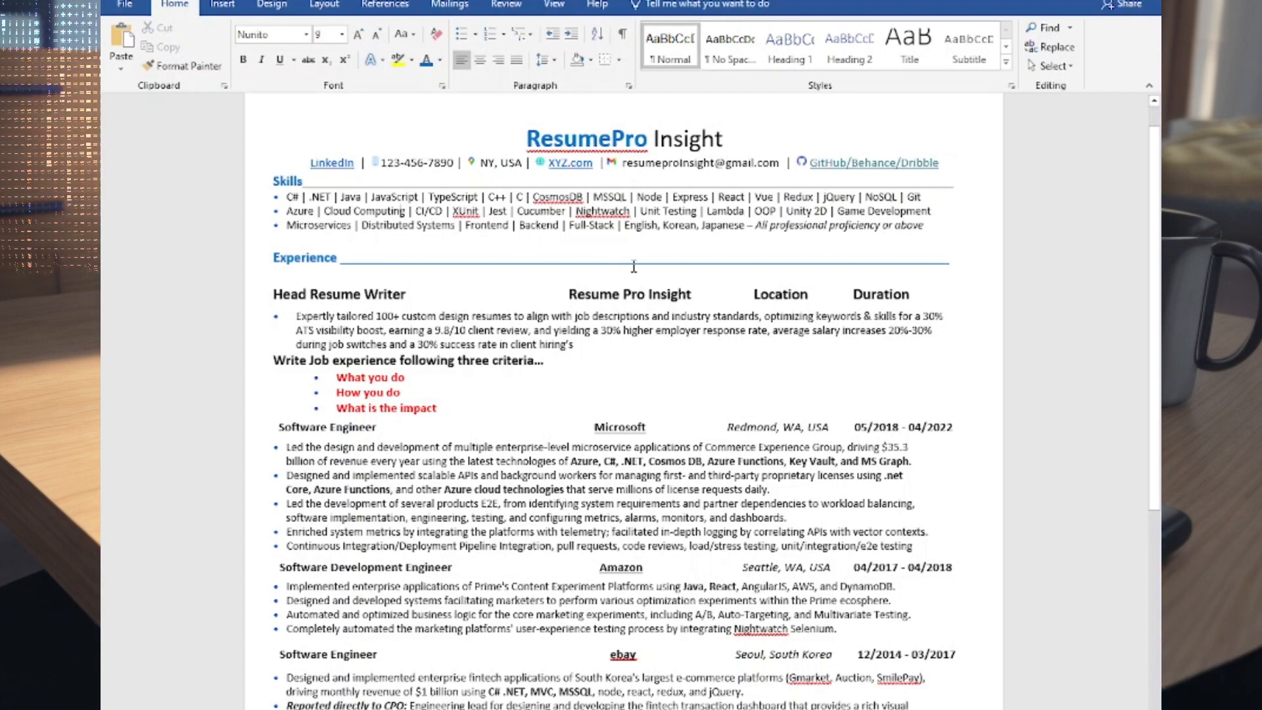
Step: Review the complete resume from the name and contact line through to the Certification section
scroll(613, 265, "up", 1)
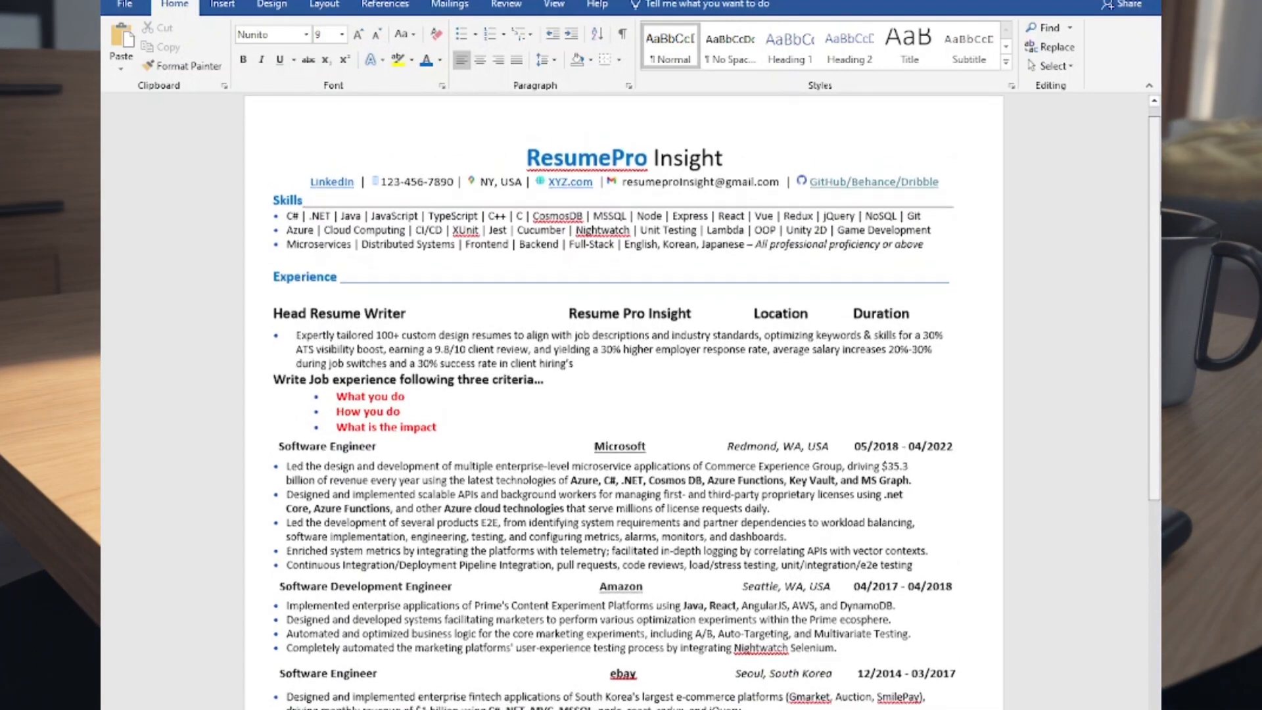
scroll(631, 401, "down", 3)
scroll(623, 401, "down", 4)
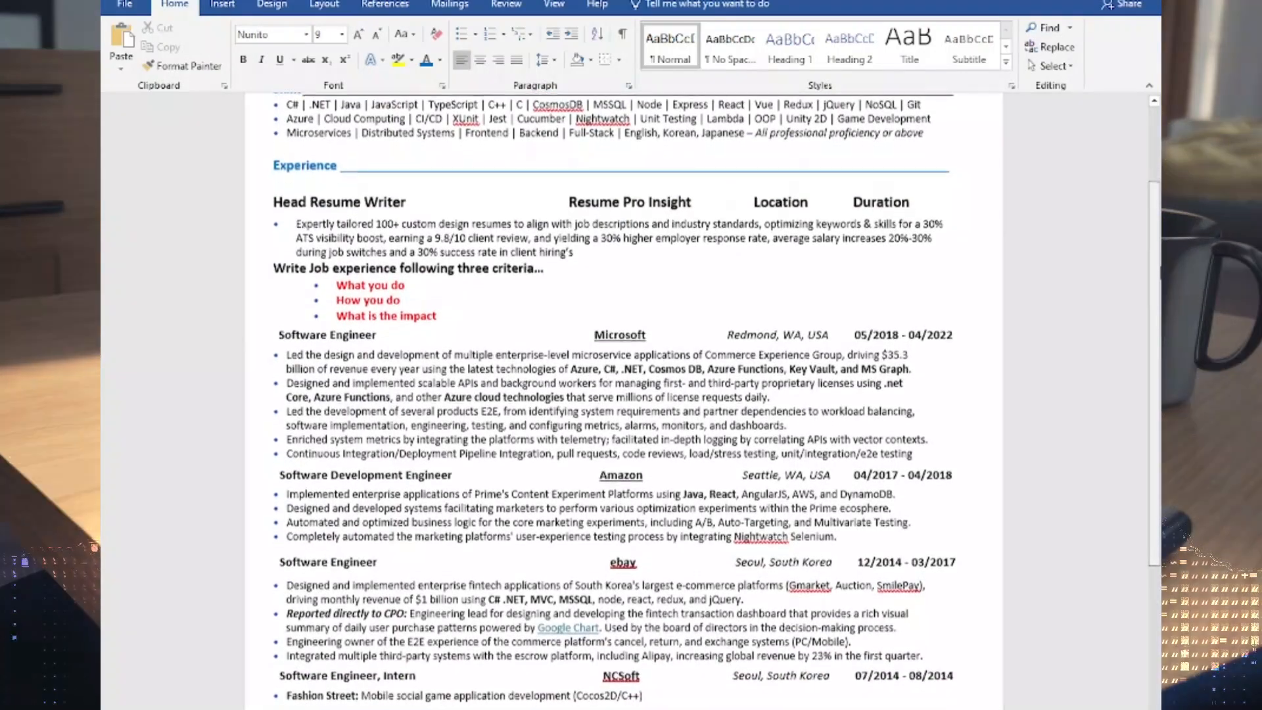
scroll(624, 401, "down", 4)
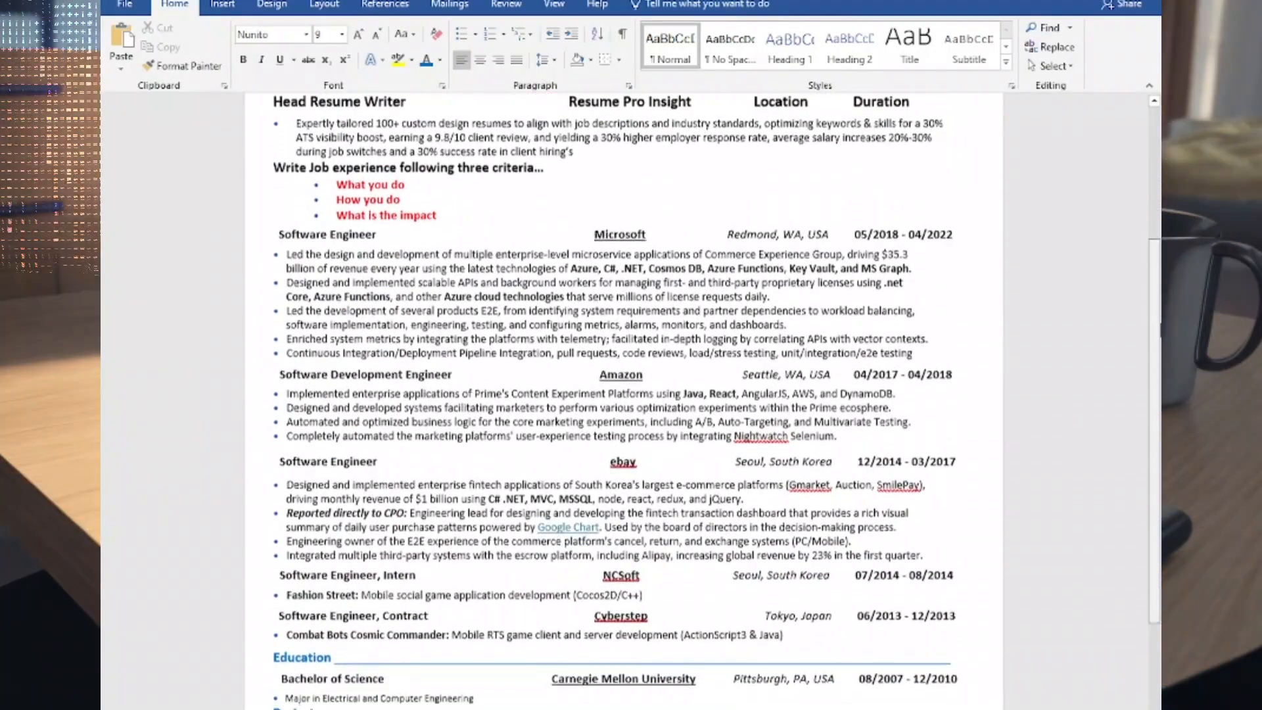
scroll(624, 401, "down", 3)
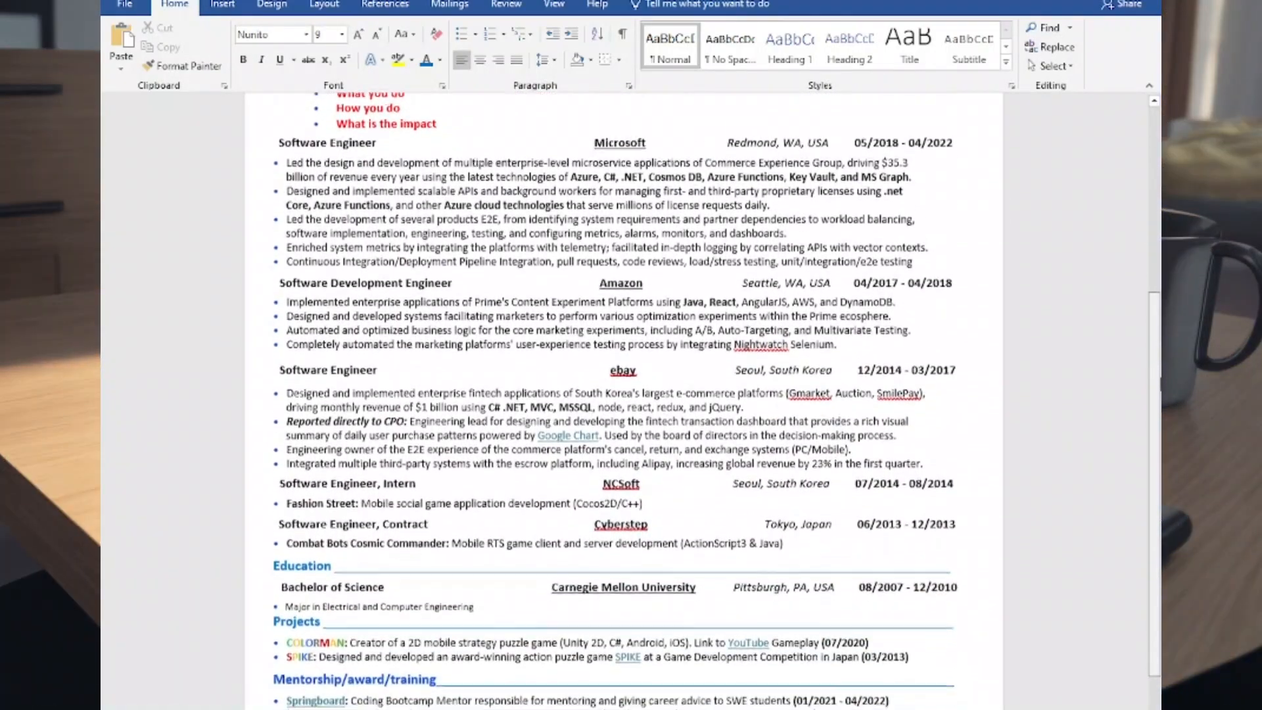
scroll(624, 401, "down", 2)
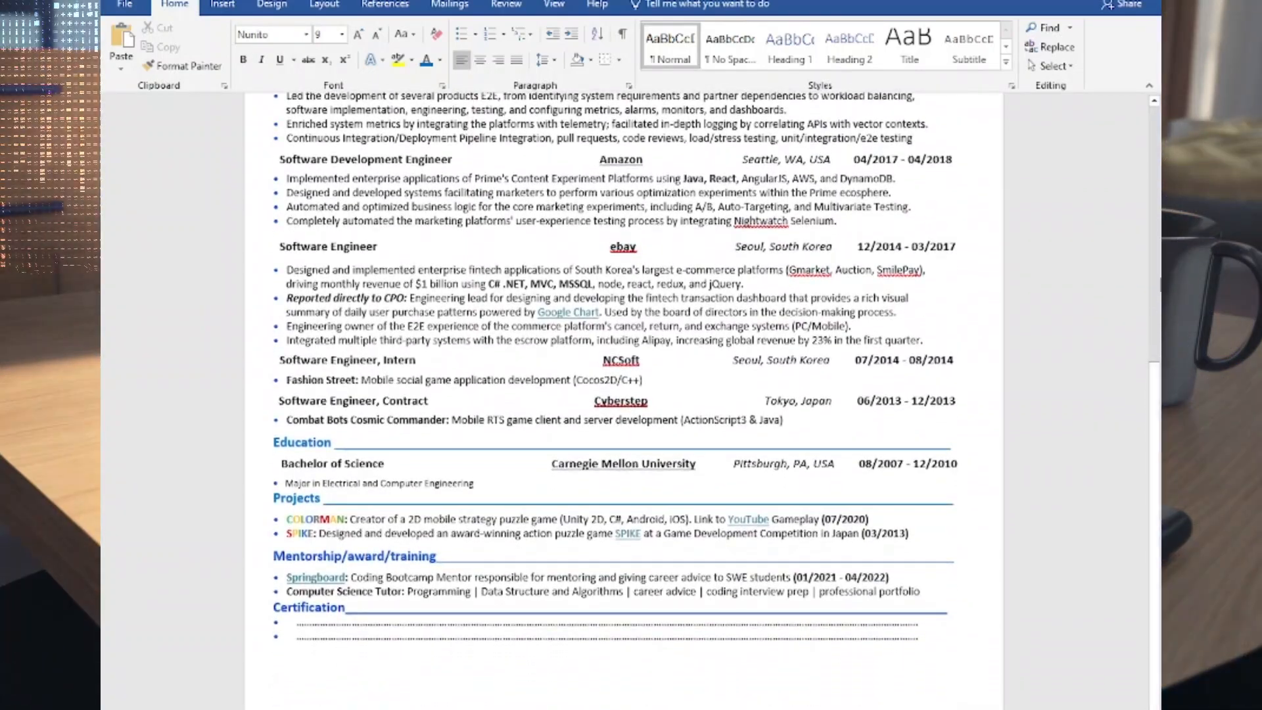
scroll(624, 401, "up", 8)
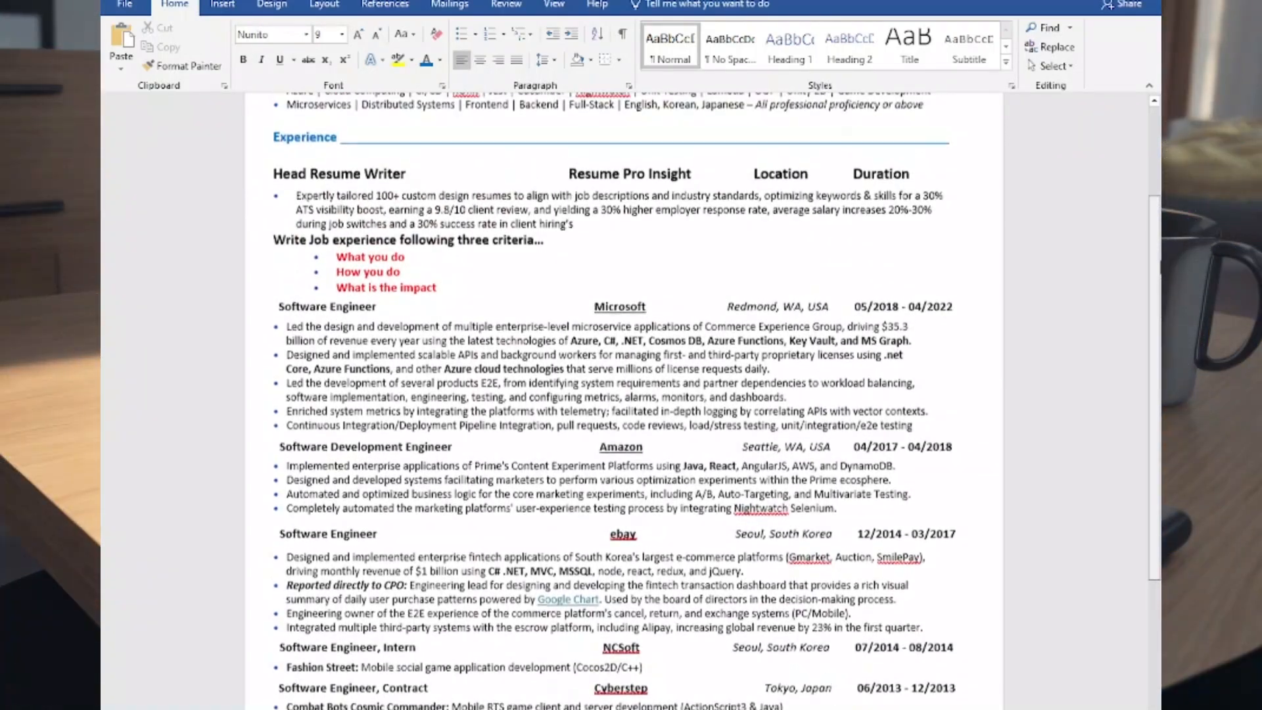
scroll(1074, 683, "up", 3)
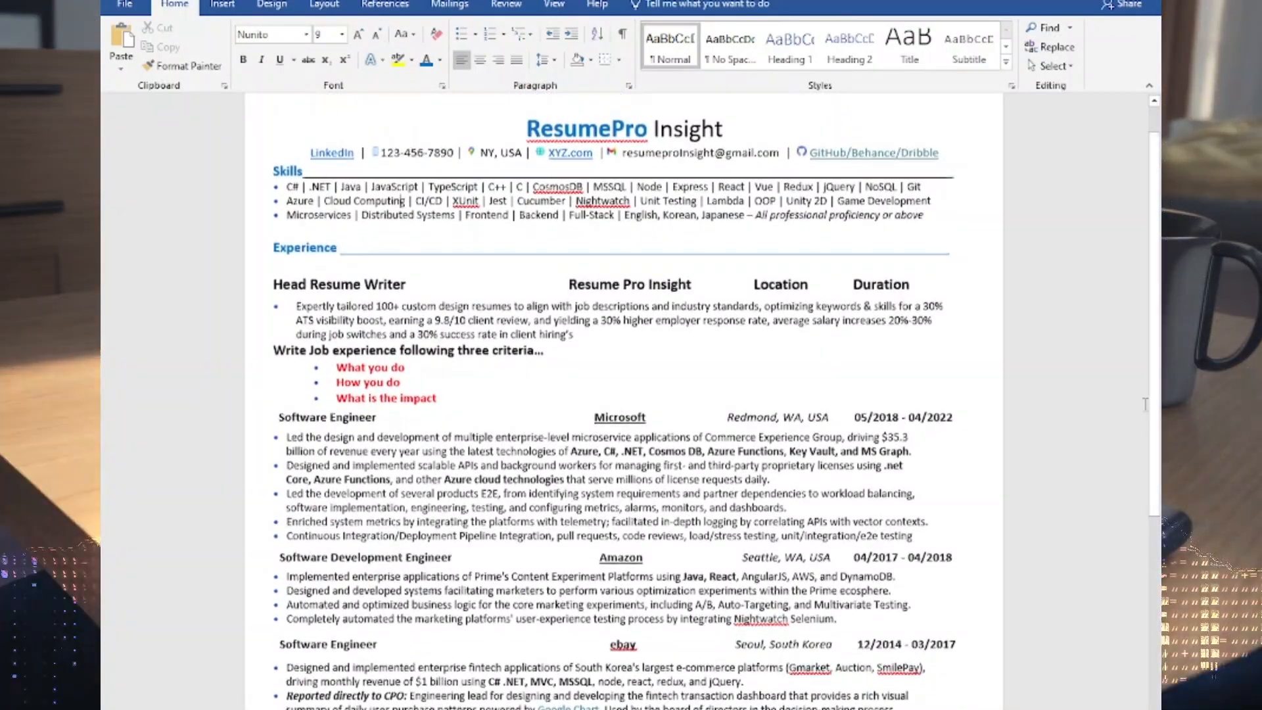